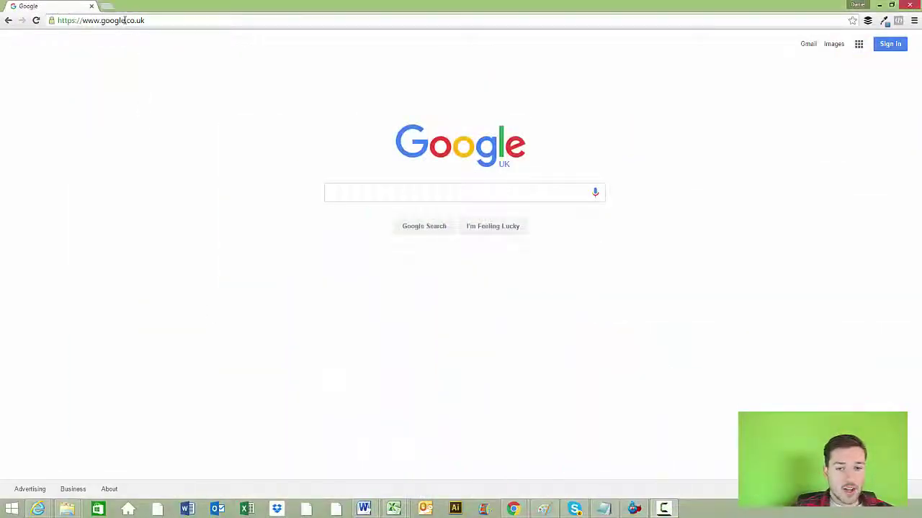
pyautogui.write('tw')
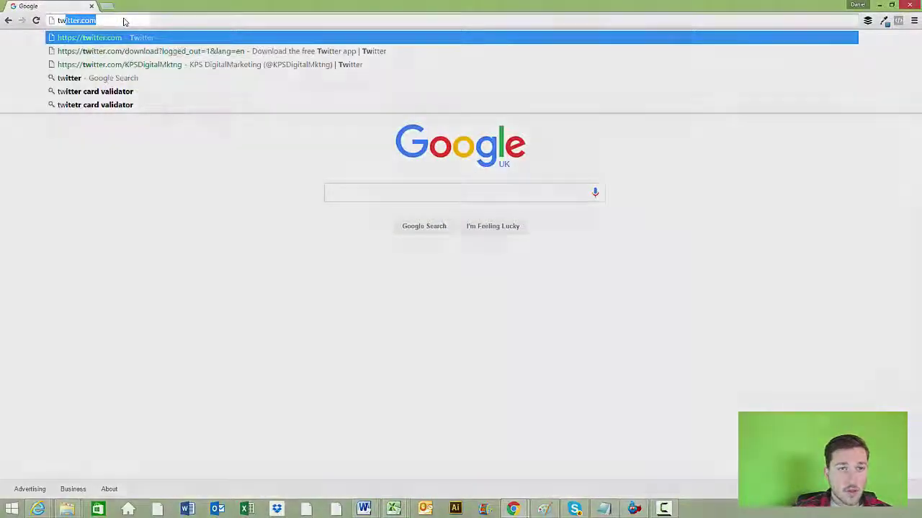
pyautogui.write('itter')
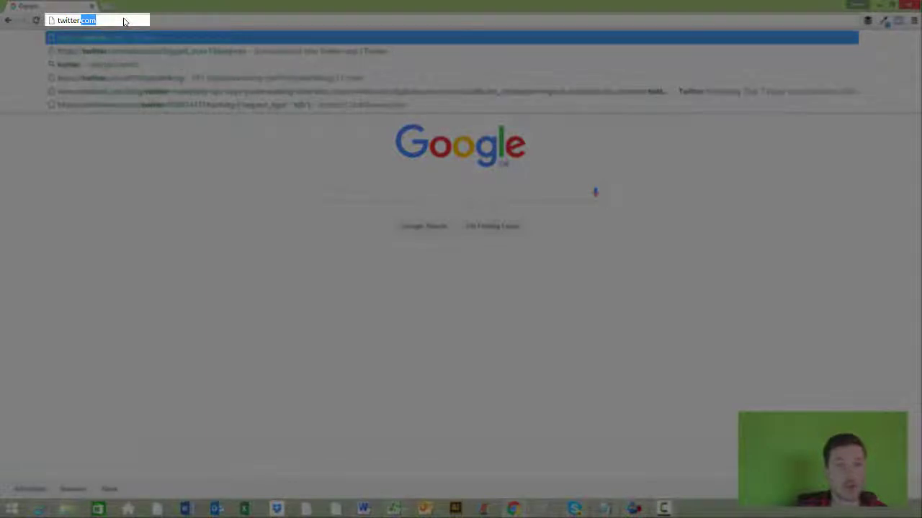
pyautogui.write('.com/dkn')
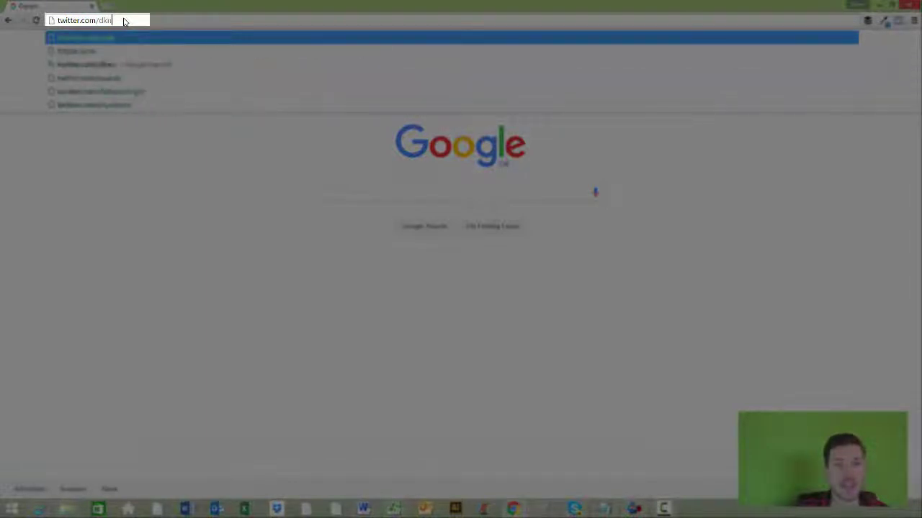
pyautogui.write('owlton1')
pyautogui.press('Return')
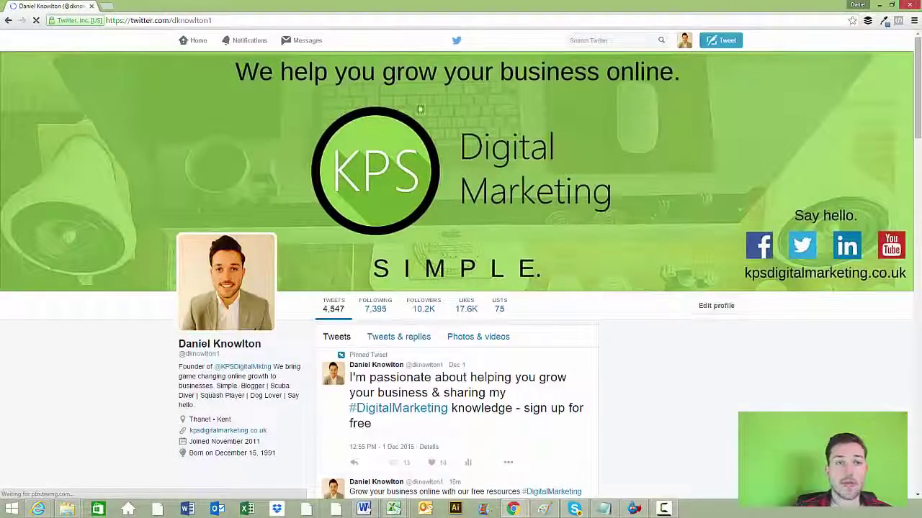
pyautogui.click(684, 45)
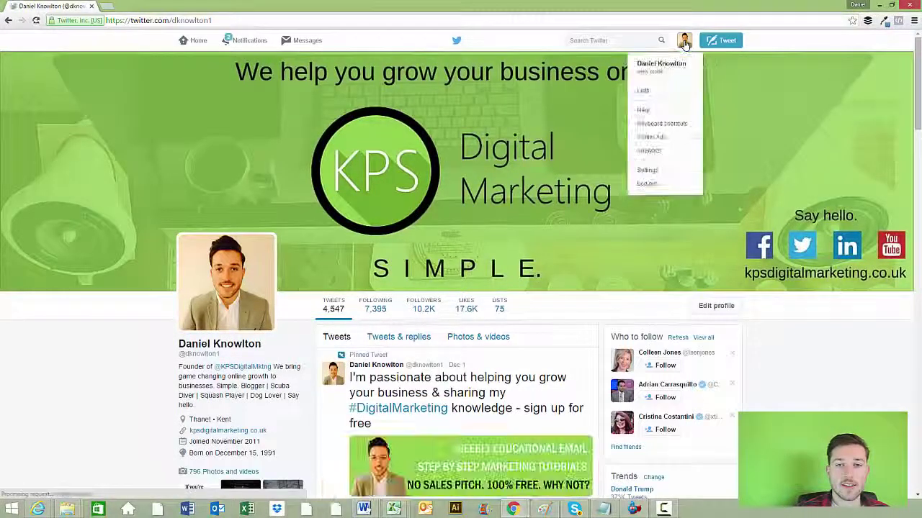
pyautogui.click(796, 37)
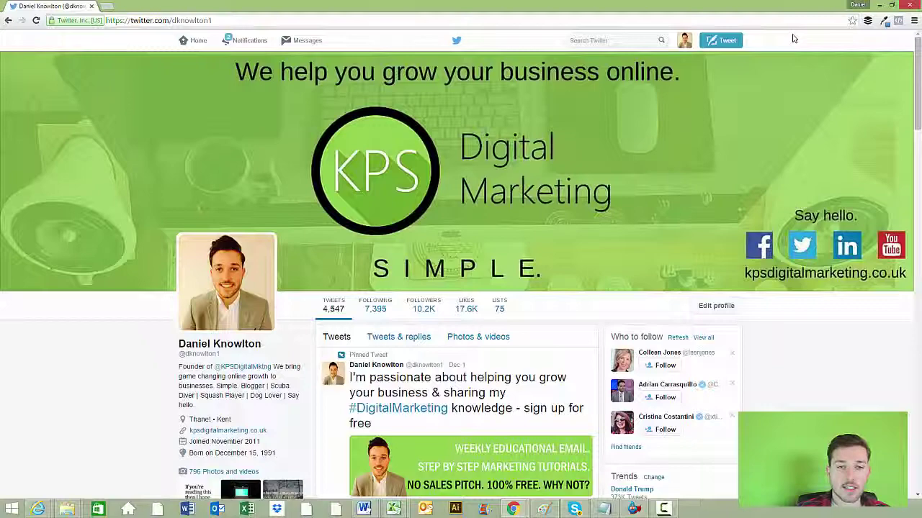
# Scroll the timeline, then open and close the pinned tweet's sign-up card
pyautogui.scroll(-3, 585, 263)
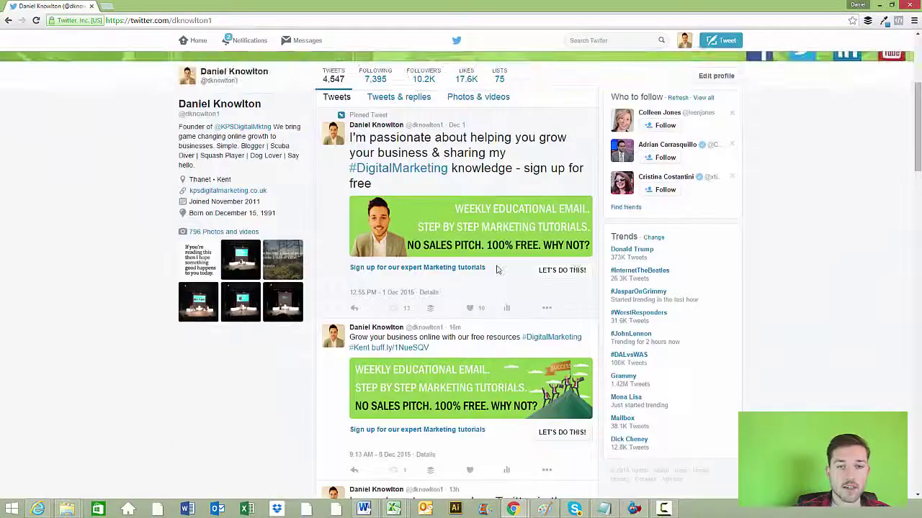
pyautogui.scroll(-1, 481, 259)
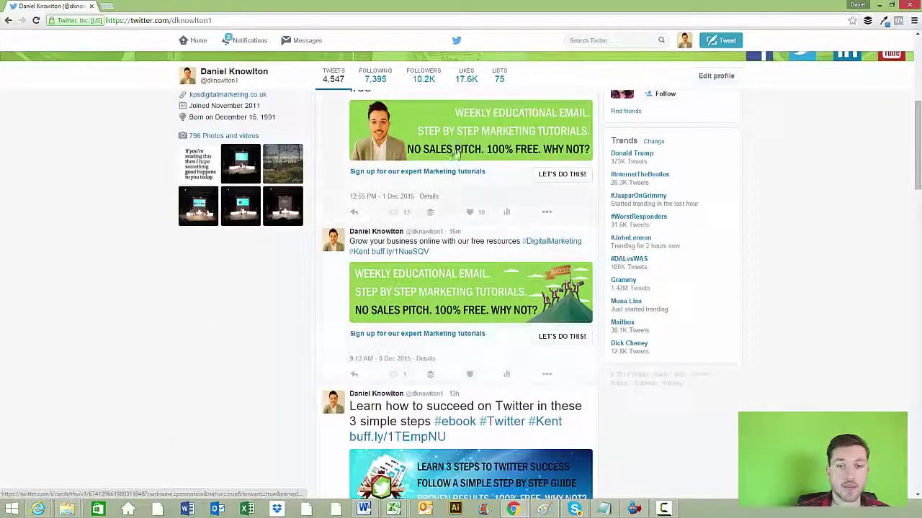
pyautogui.click(556, 175)
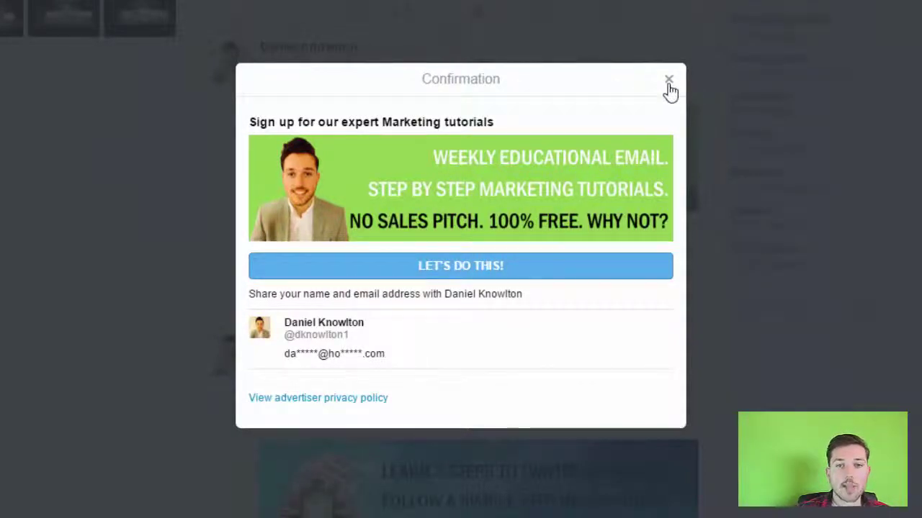
pyautogui.click(669, 80)
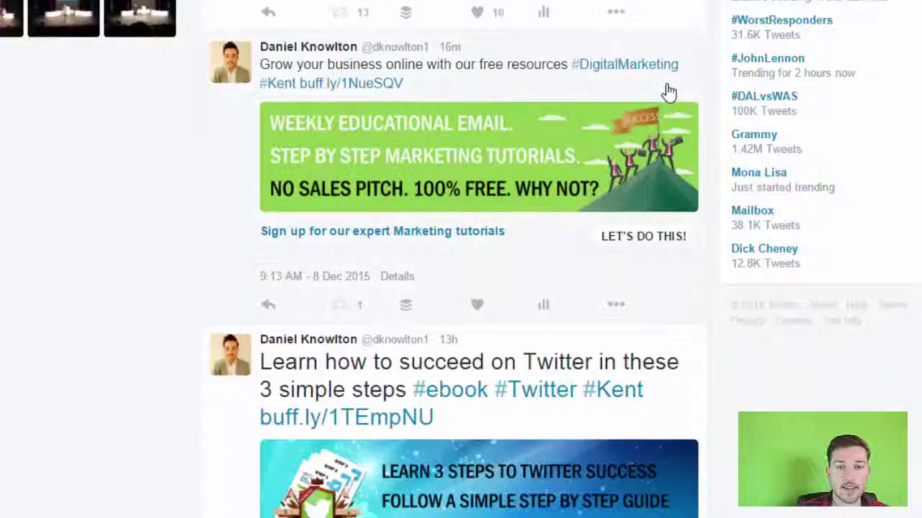
# Submit the sign-up on the 3 Step Twitter Formula lead card
pyautogui.scroll(-4, 662, 109)
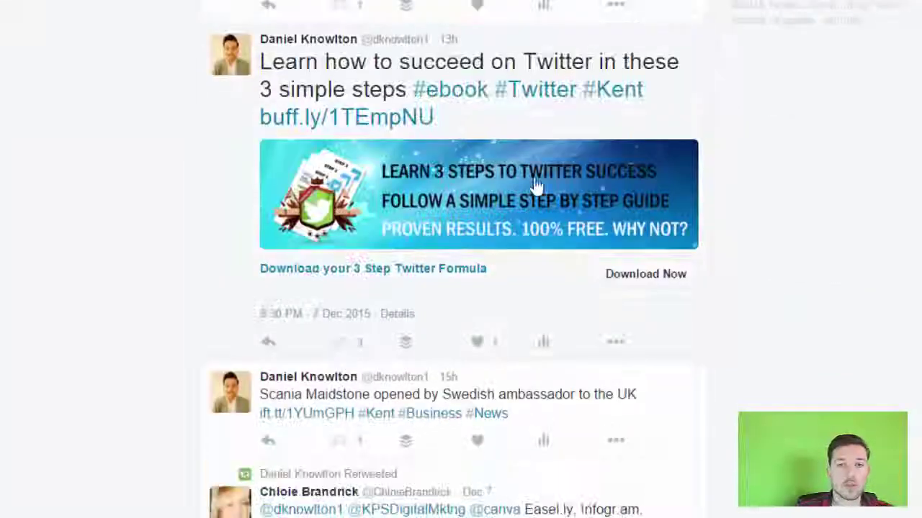
pyautogui.click(624, 281)
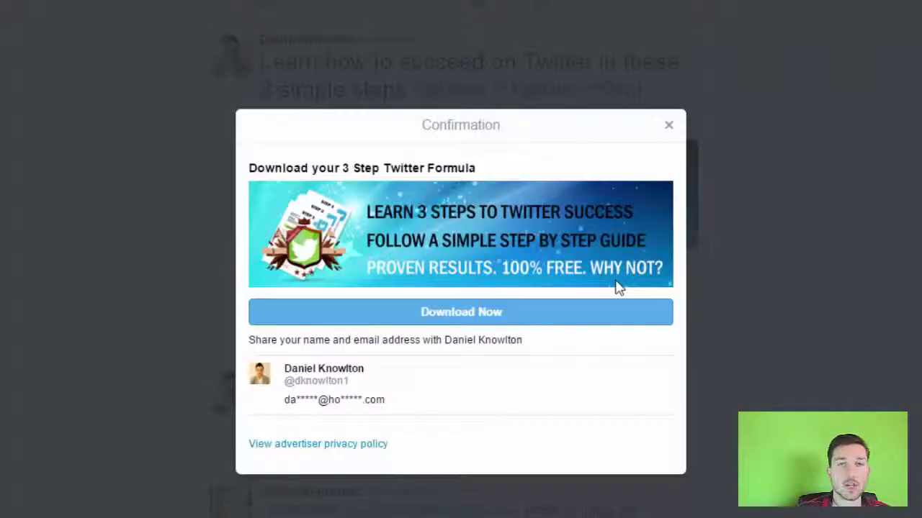
pyautogui.click(442, 322)
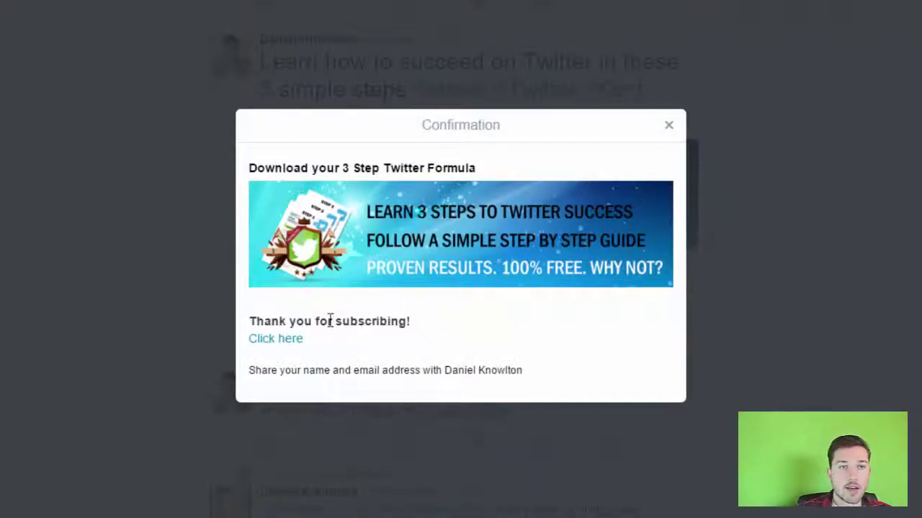
# Browse the Subscriber Resources download page, then switch back to the Twitter tab
pyautogui.click(276, 338)
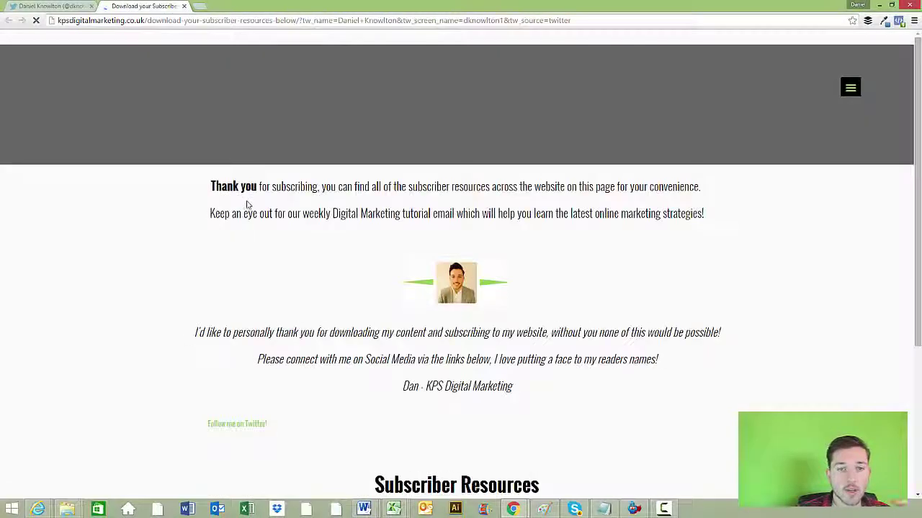
pyautogui.scroll(-3, 293, 210)
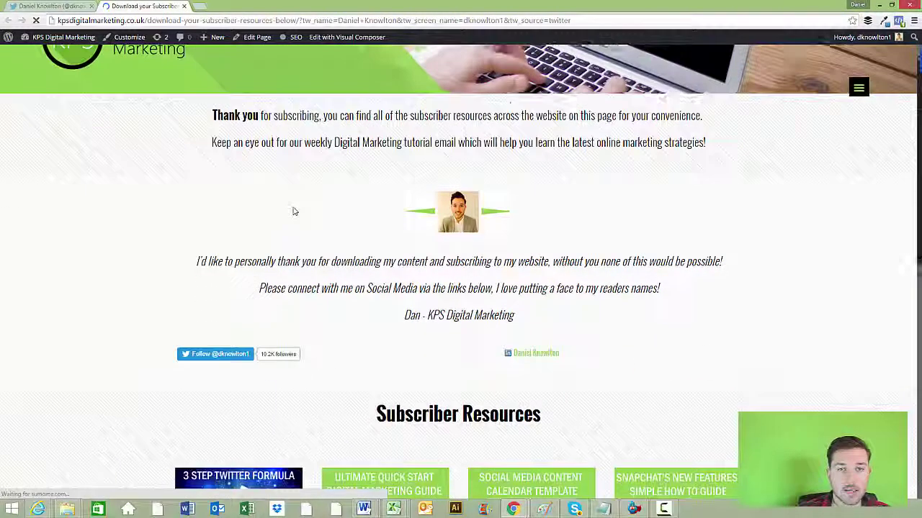
pyautogui.scroll(-4, 293, 211)
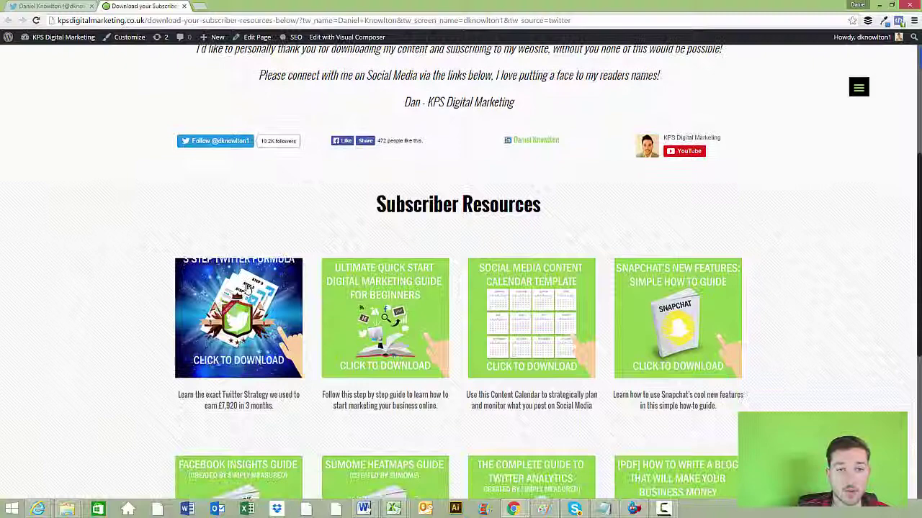
pyautogui.scroll(-4, 668, 318)
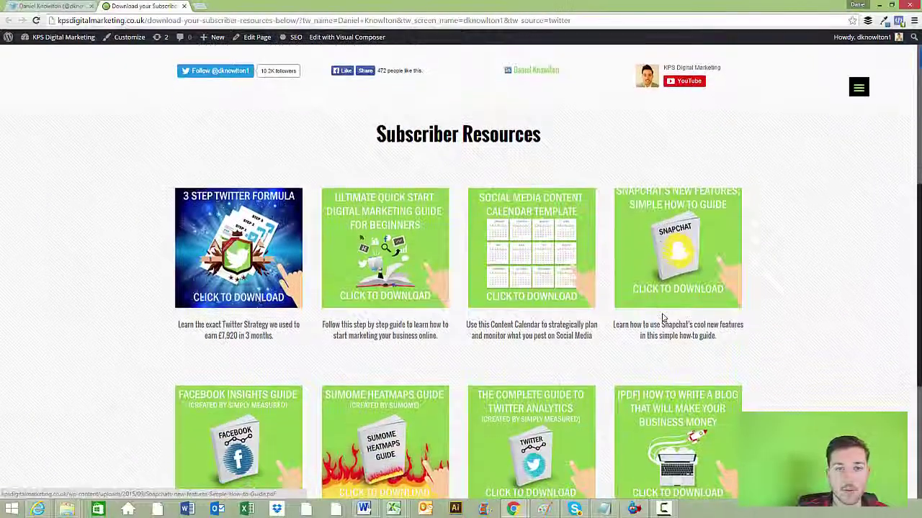
pyautogui.scroll(-2, 668, 317)
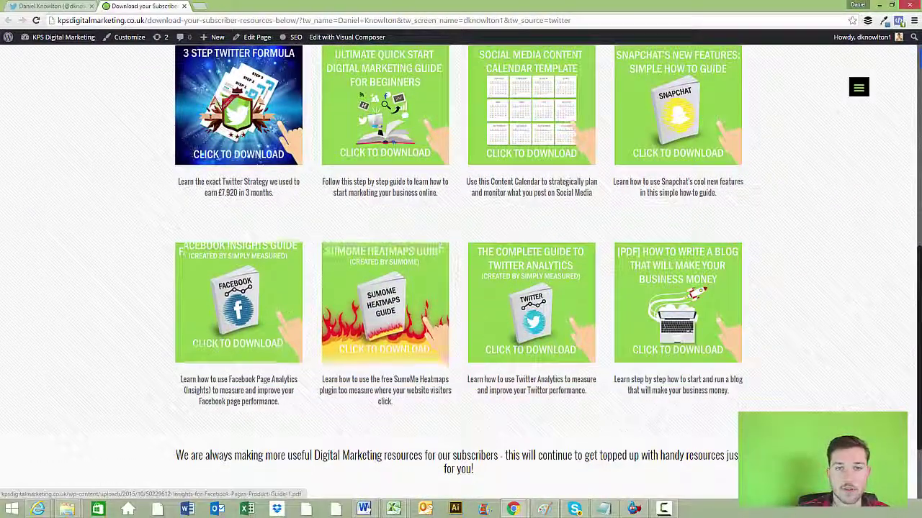
pyautogui.scroll(-2, 240, 311)
pyautogui.scroll(5, 757, 241)
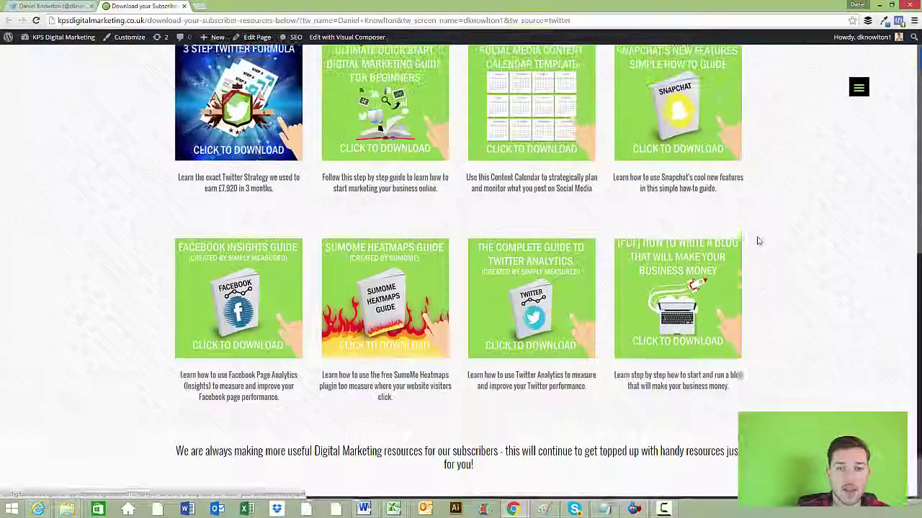
pyautogui.scroll(6, 756, 242)
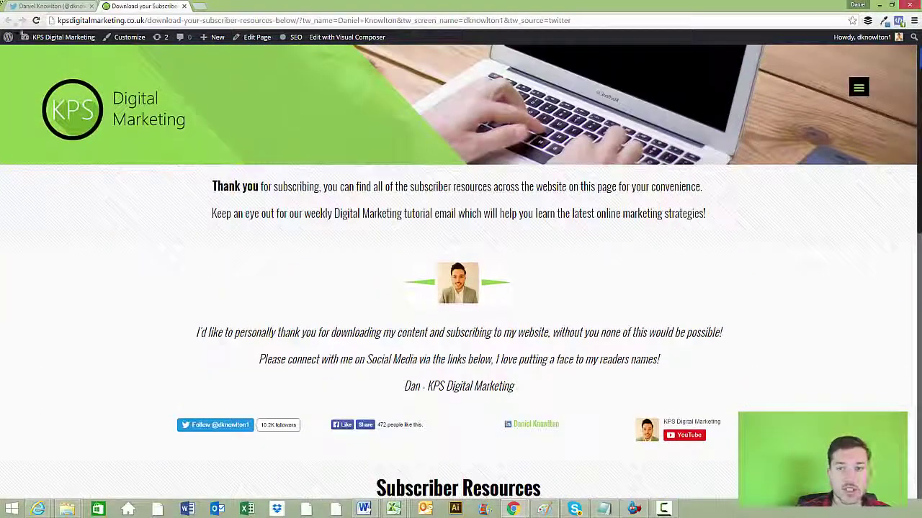
pyautogui.click(52, 5)
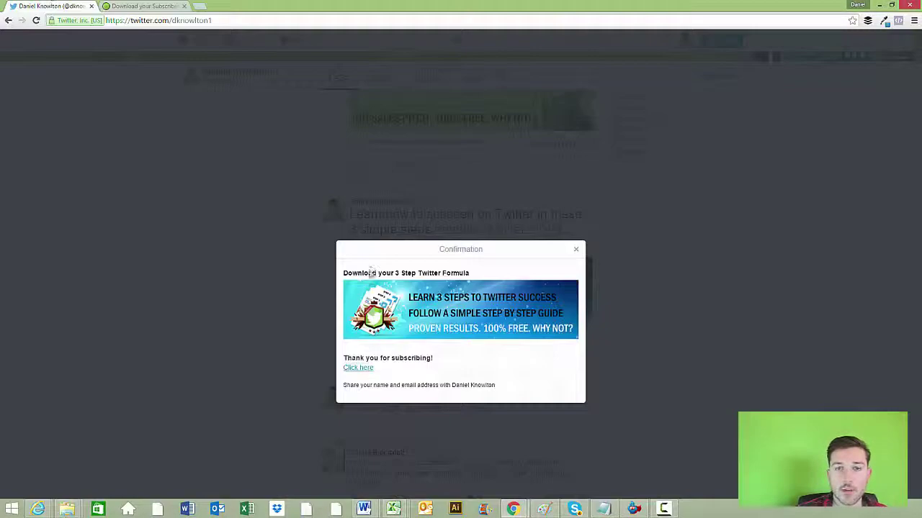
# Close the thank-you confirmation and scroll back to the top of the profile
pyautogui.click(575, 251)
pyautogui.scroll(4, 632, 310)
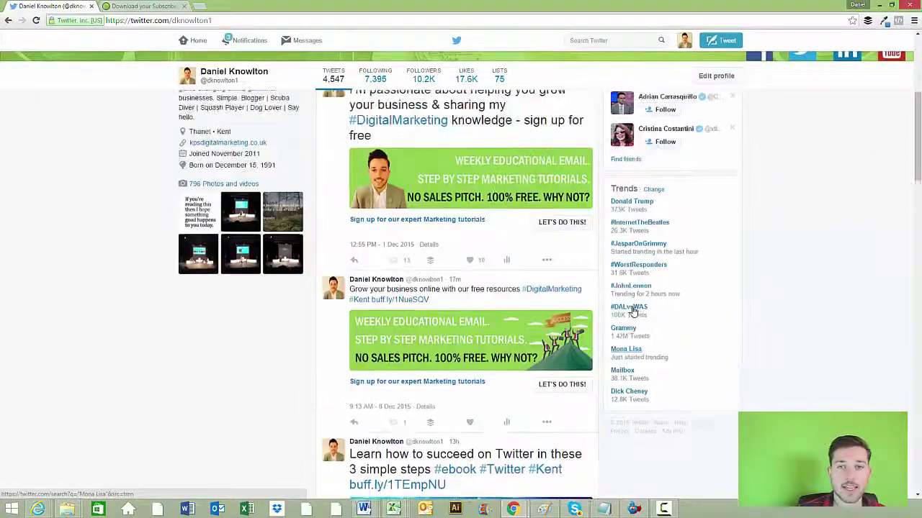
pyautogui.scroll(3, 632, 310)
# Go to Twitter Ads and list the cards under Creatives > Cards
pyautogui.click(684, 41)
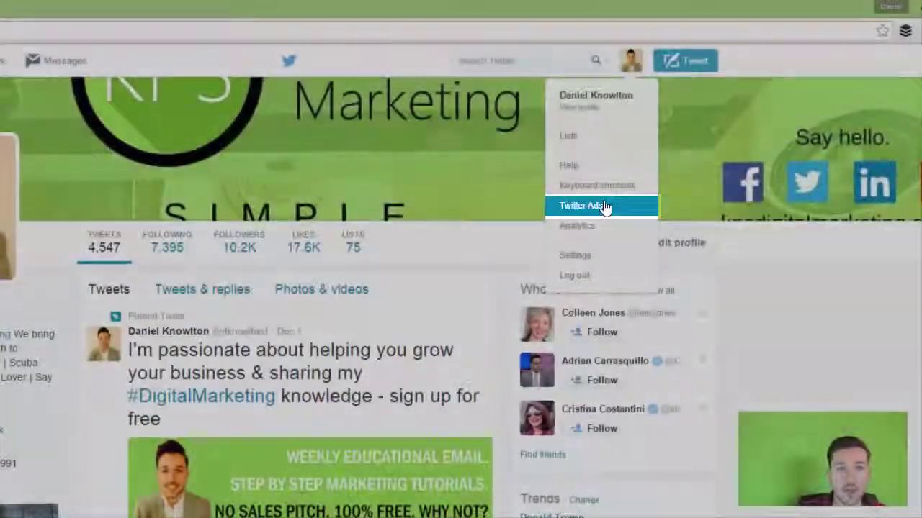
pyautogui.click(607, 207)
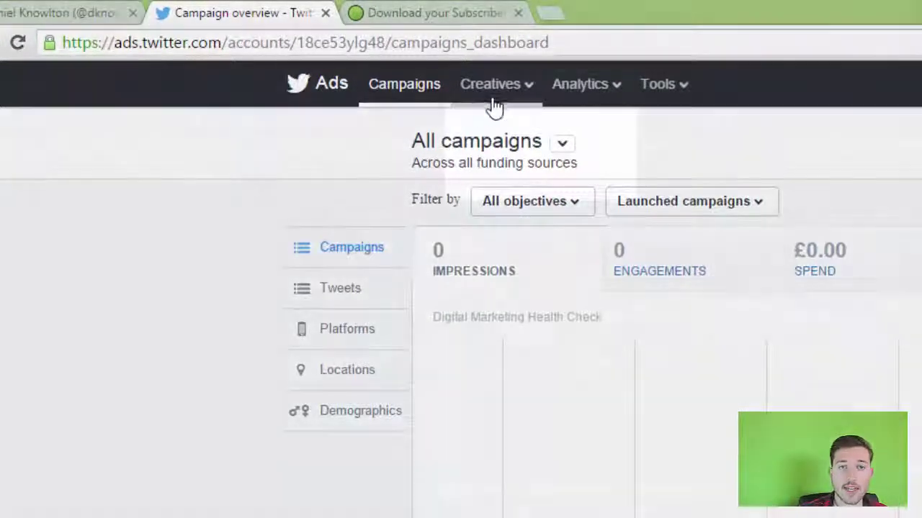
pyautogui.click(508, 90)
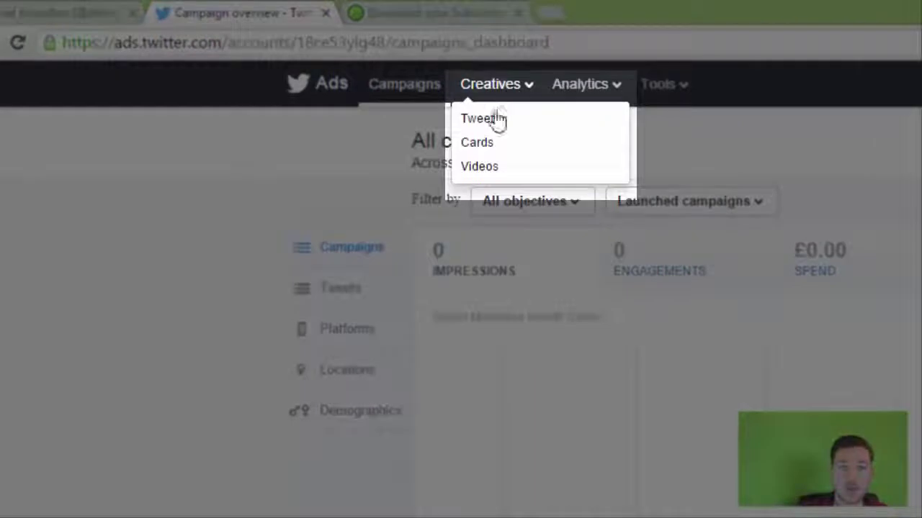
pyautogui.click(494, 144)
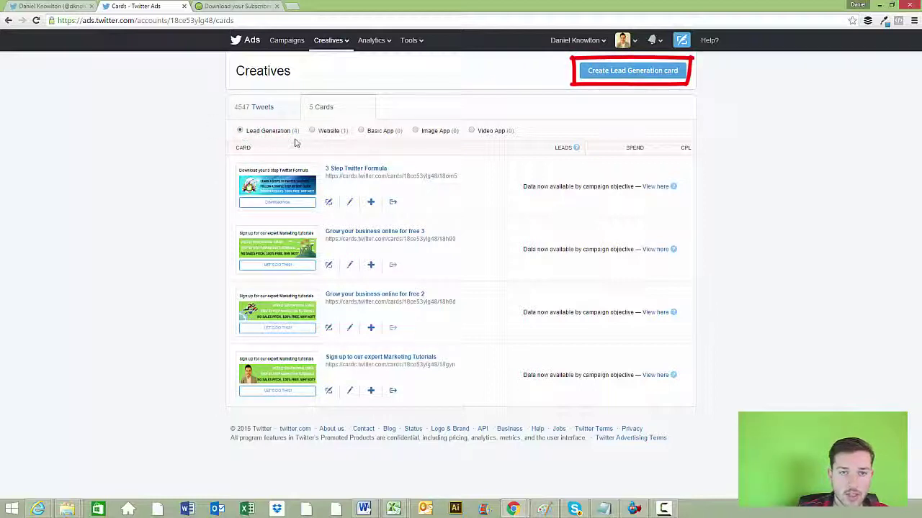
# Start a new lead card with short description 'Download your 3 Step Twitter Formula' and open its image picker
pyautogui.click(612, 72)
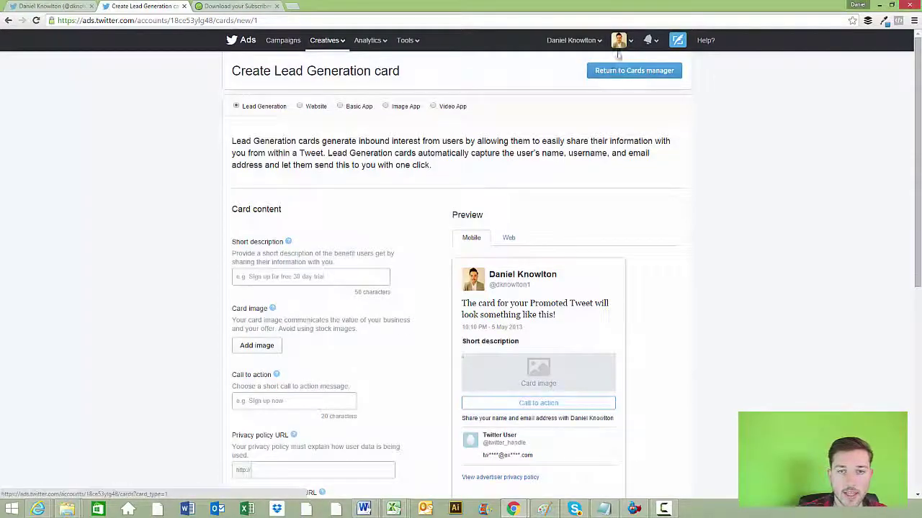
pyautogui.scroll(-1, 320, 143)
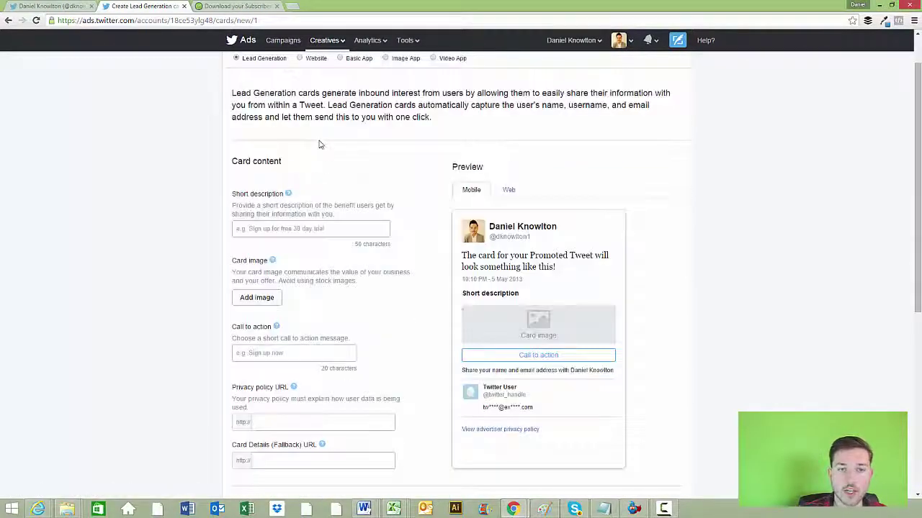
pyautogui.click(263, 227)
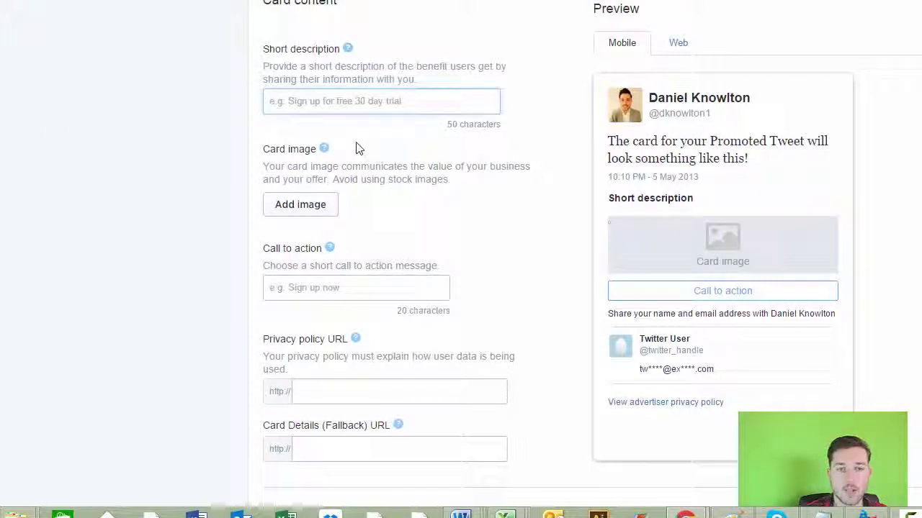
pyautogui.write('Download your 3')
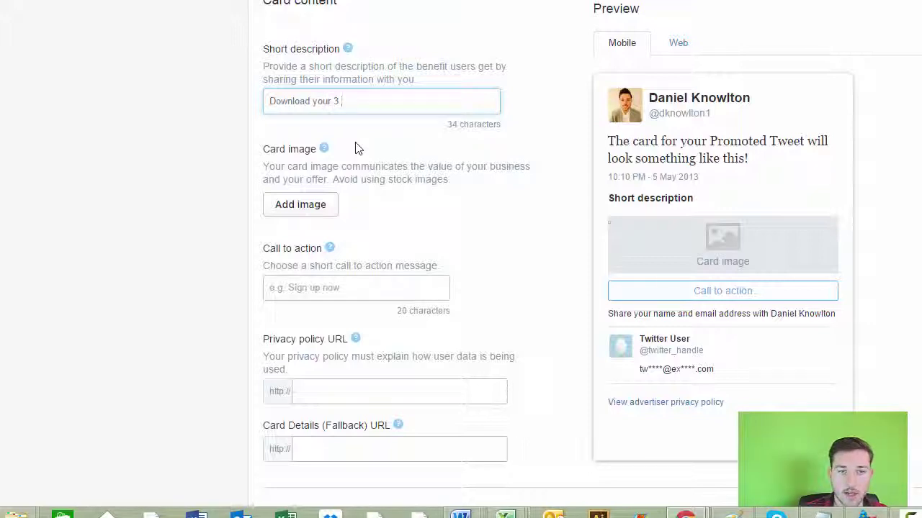
pyautogui.write(' Step T')
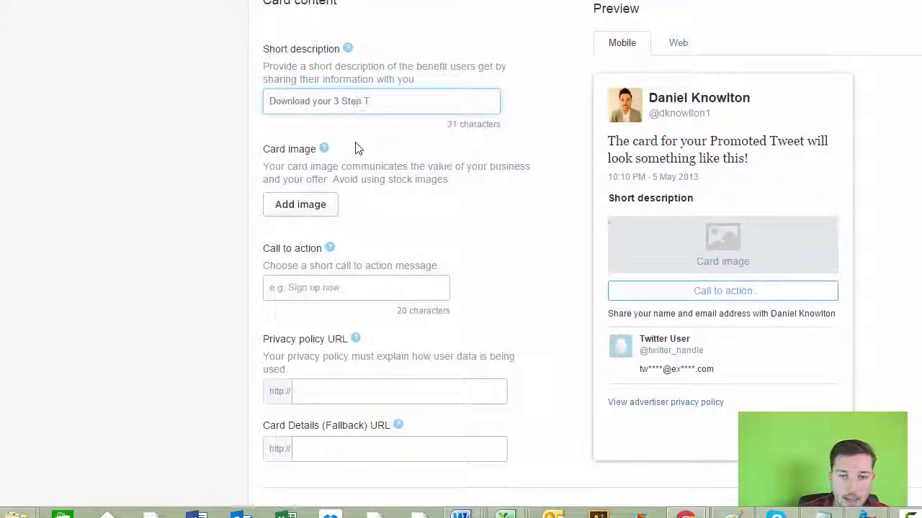
pyautogui.write('witter Formul')
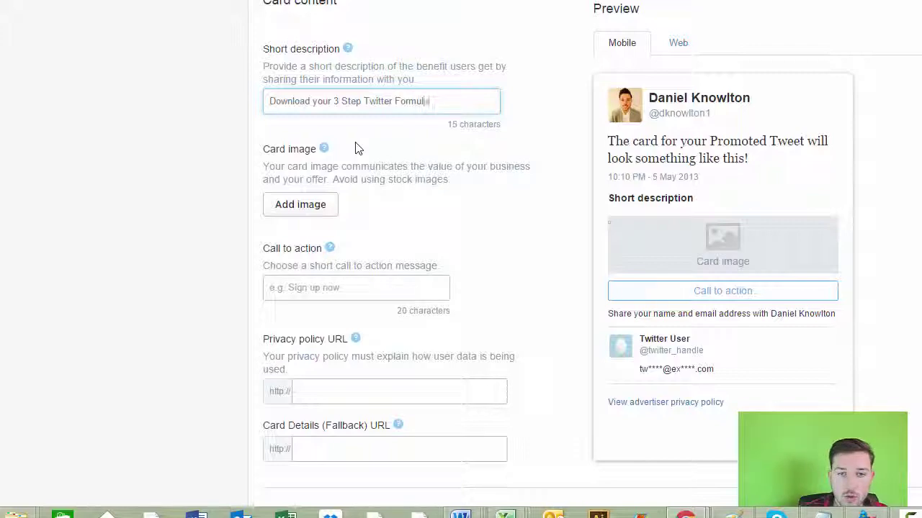
pyautogui.write('a')
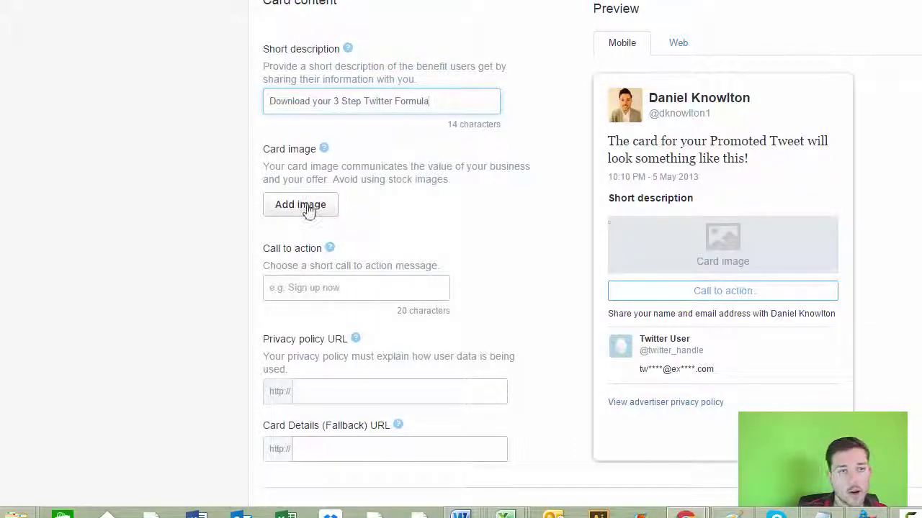
pyautogui.click(309, 209)
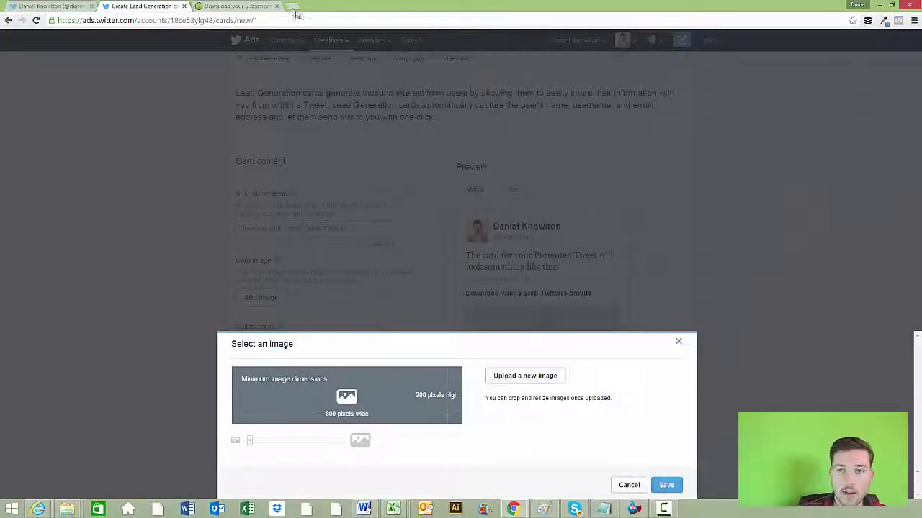
# Open Canva in a new tab and start a custom-dimensions design
pyautogui.click(293, 9)
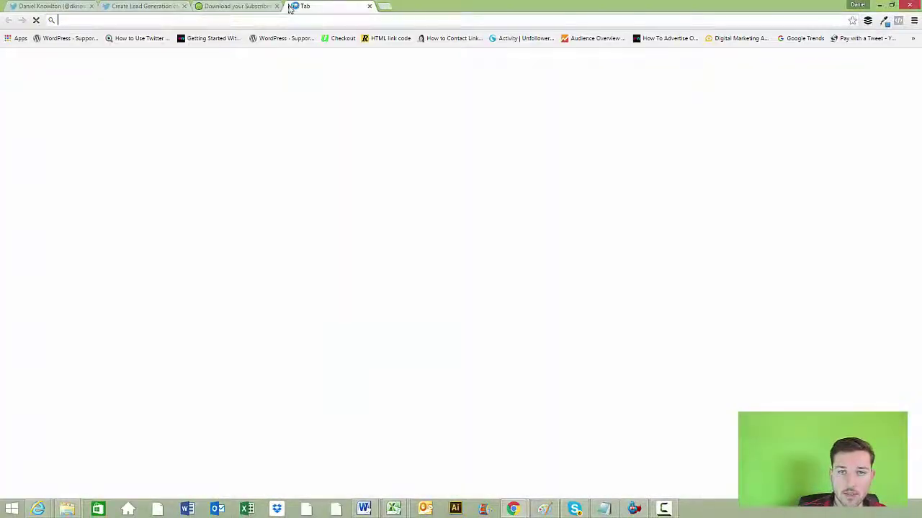
pyautogui.write('canva')
pyautogui.press('Return')
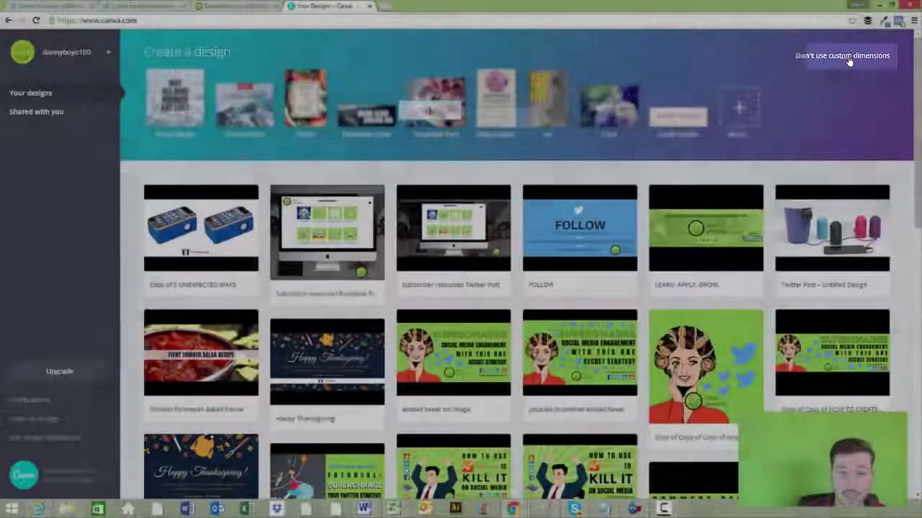
pyautogui.click(850, 57)
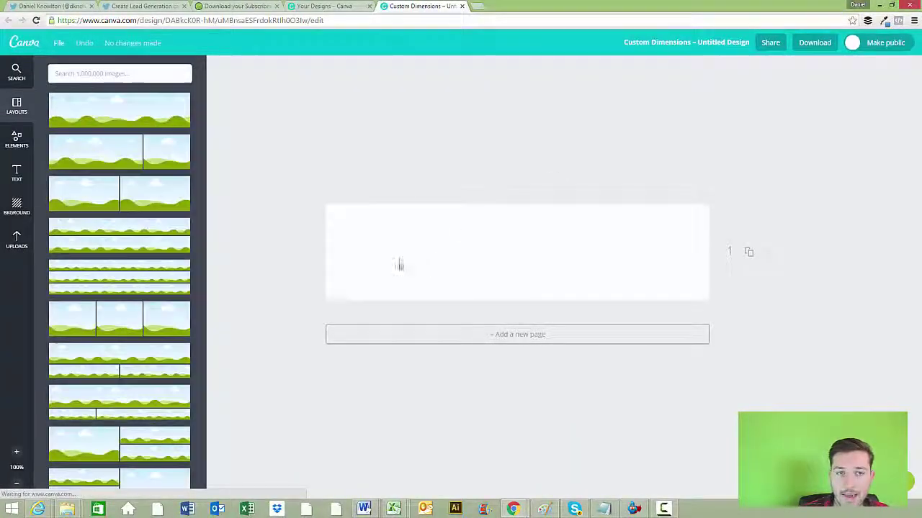
# Add a square shape, stretch it across the whole banner, and colour it green
pyautogui.click(16, 73)
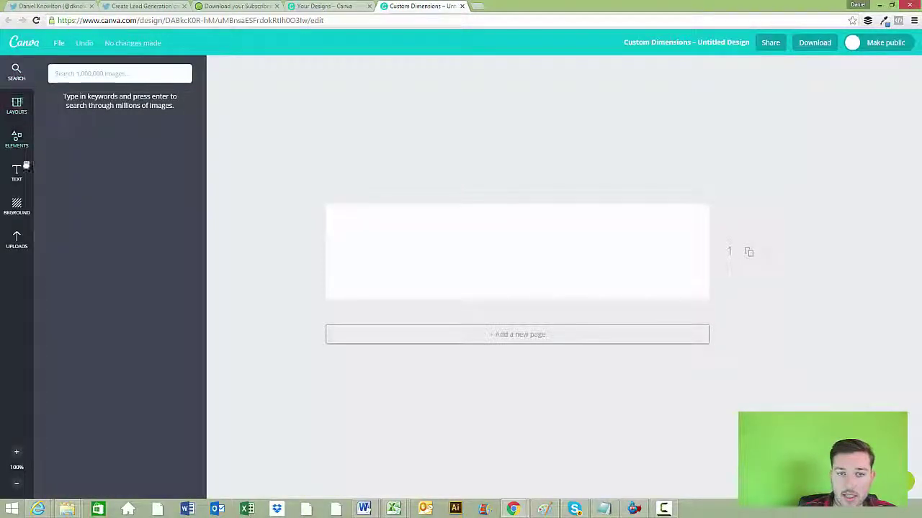
pyautogui.click(17, 139)
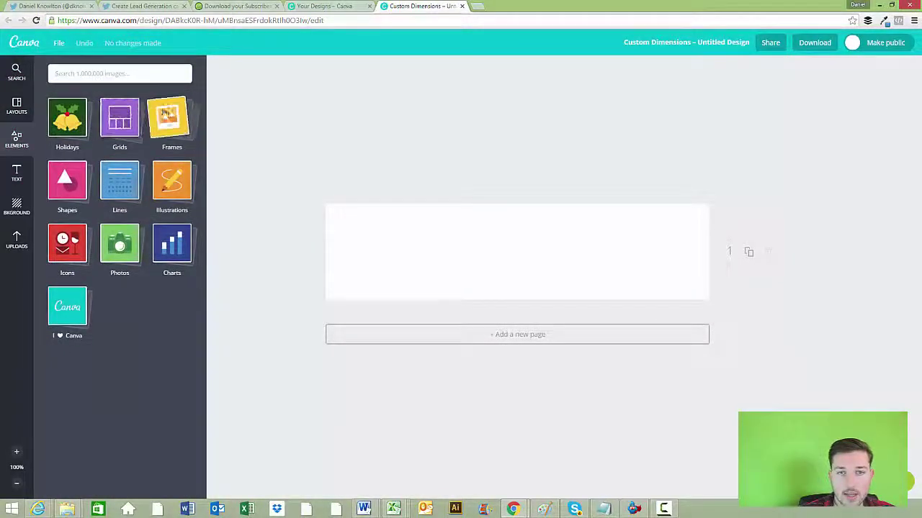
pyautogui.click(66, 180)
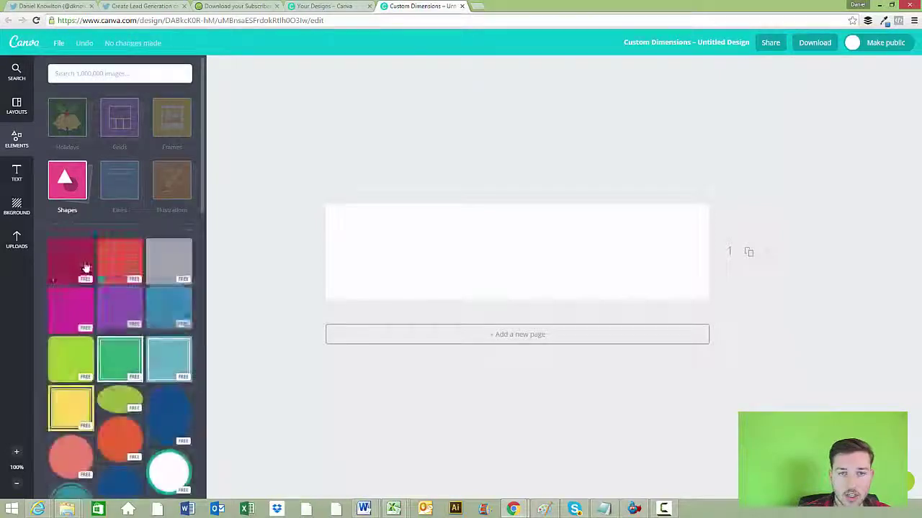
pyautogui.click(85, 267)
pyautogui.moveTo(468, 245); pyautogui.dragTo(354, 232)
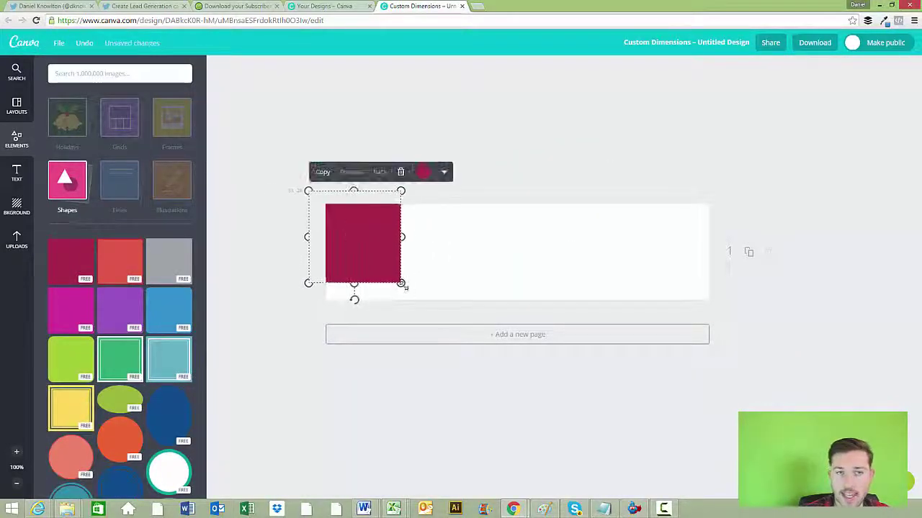
pyautogui.moveTo(405, 287); pyautogui.dragTo(749, 333)
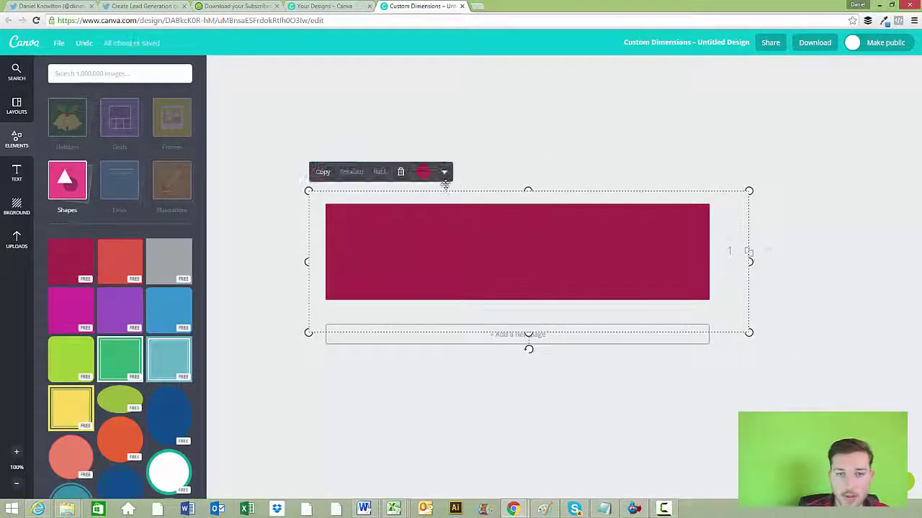
pyautogui.click(423, 172)
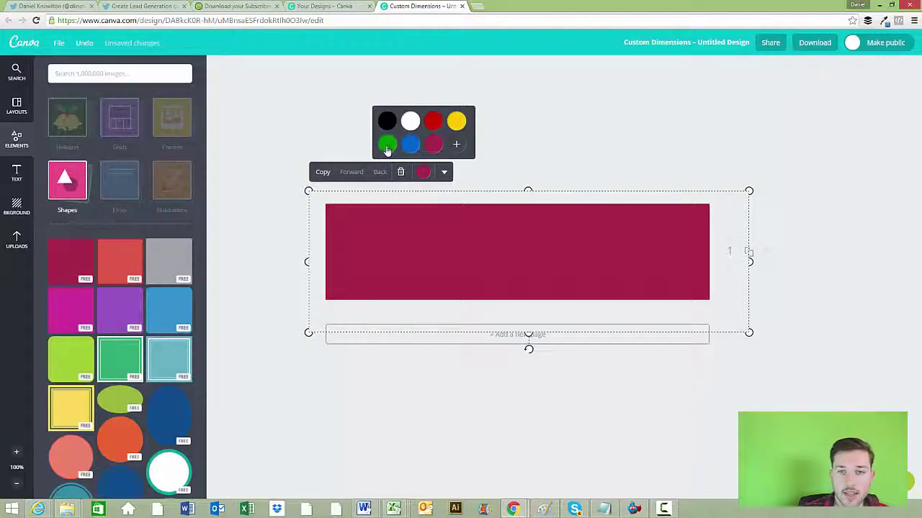
pyautogui.click(387, 145)
# Add a white 'Add Text Here' heading at upper-left and the woman illustration at right
pyautogui.click(17, 173)
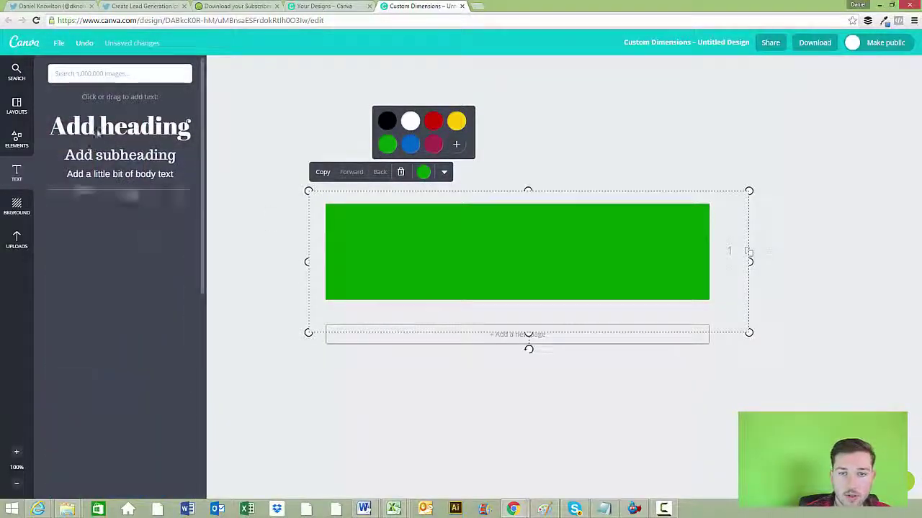
pyautogui.click(97, 128)
pyautogui.moveTo(415, 232); pyautogui.dragTo(490, 272)
pyautogui.tripleClick(492, 269)
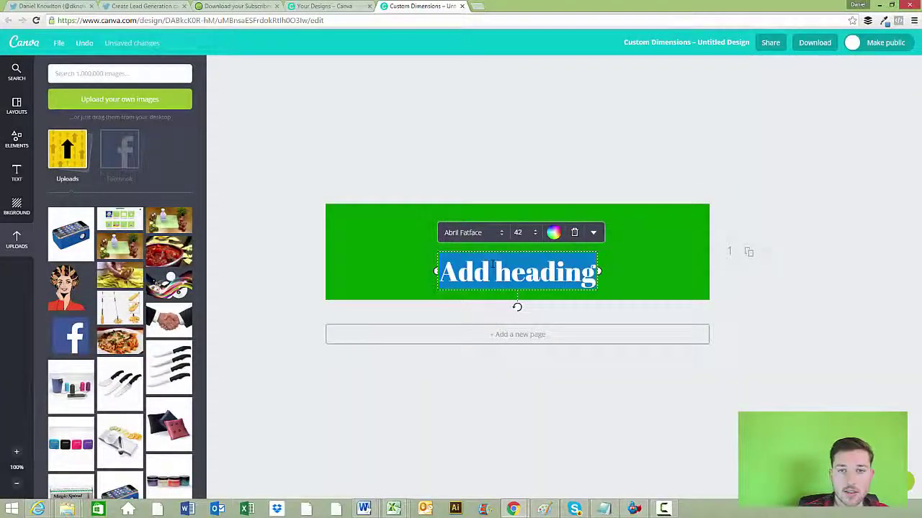
pyautogui.write('Add Text Here')
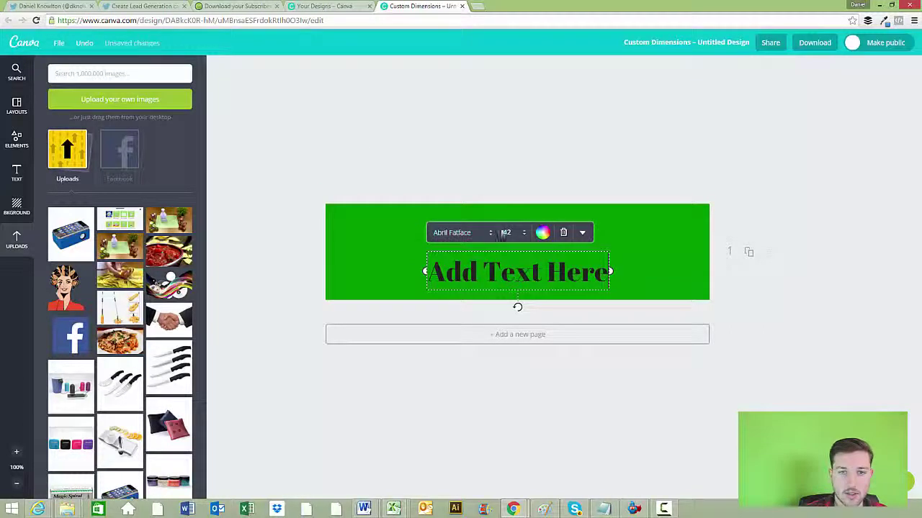
pyautogui.click(543, 232)
pyautogui.click(528, 181)
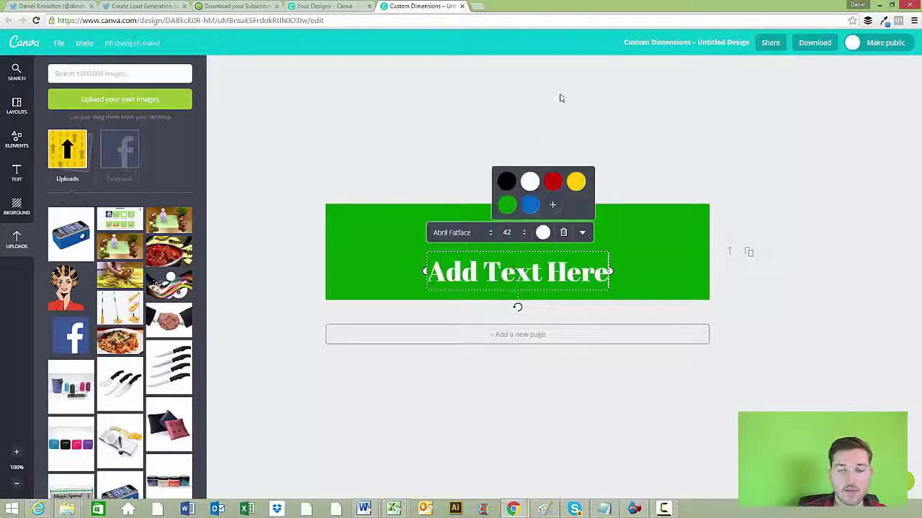
pyautogui.click(559, 97)
pyautogui.moveTo(524, 272); pyautogui.dragTo(439, 229)
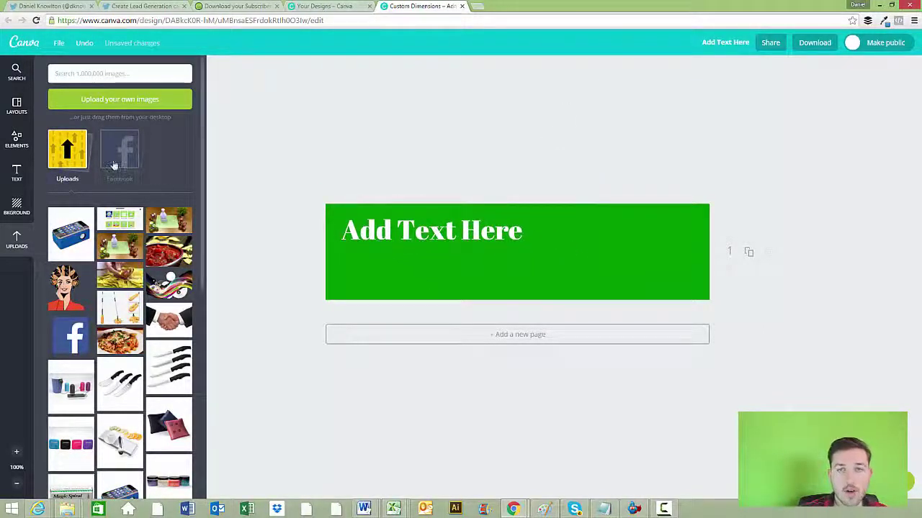
pyautogui.moveTo(69, 292); pyautogui.dragTo(643, 286)
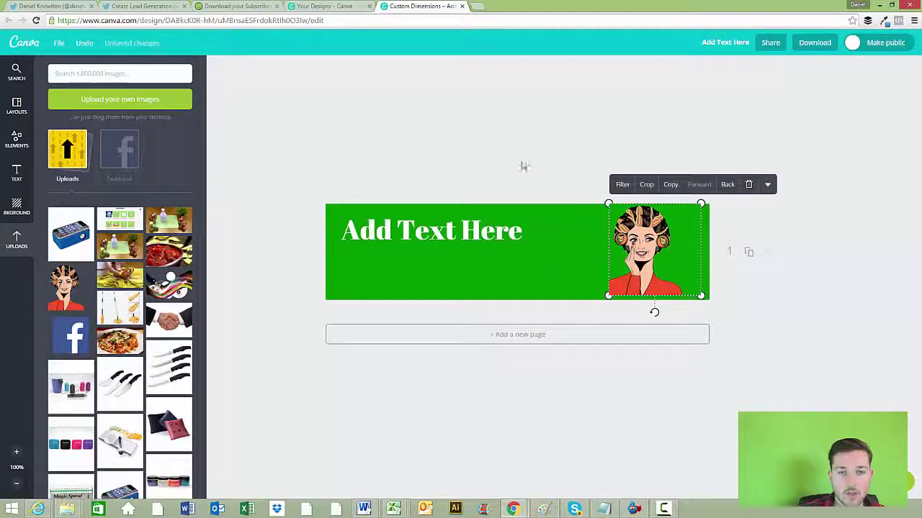
pyautogui.click(462, 6)
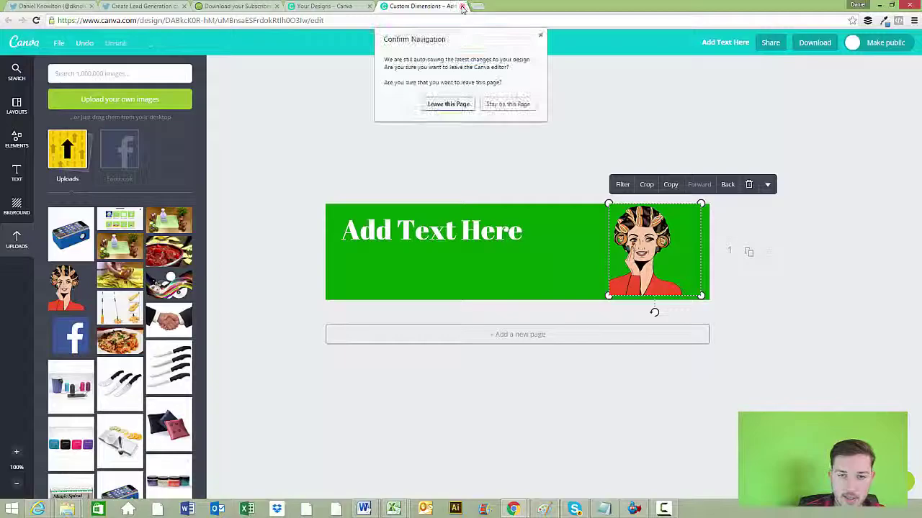
# Close the Canva and download-page tabs and set the 3-STEP-TWITTER-FORMULA image as card image
pyautogui.click(453, 103)
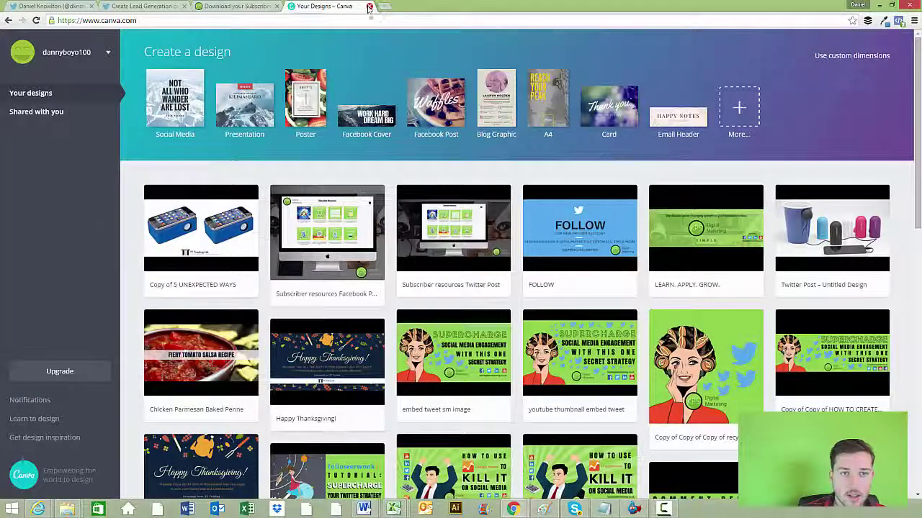
pyautogui.click(369, 6)
pyautogui.click(277, 6)
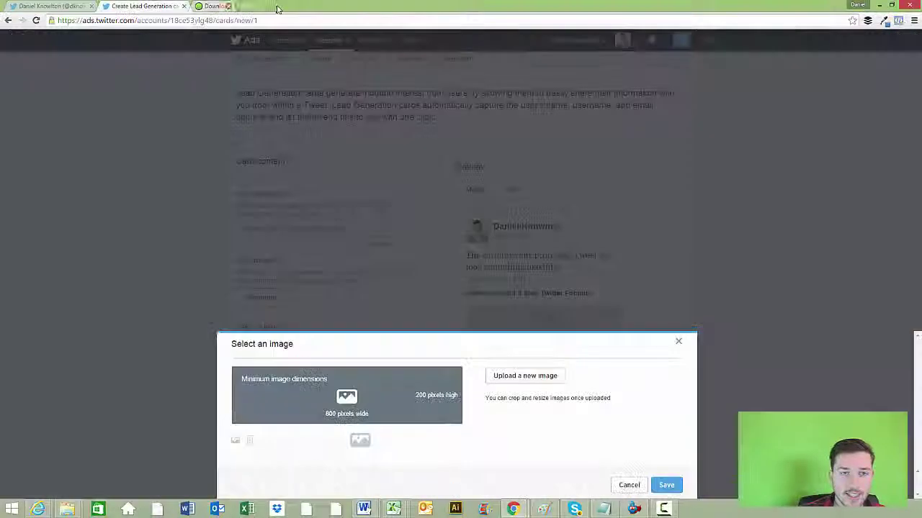
pyautogui.click(522, 376)
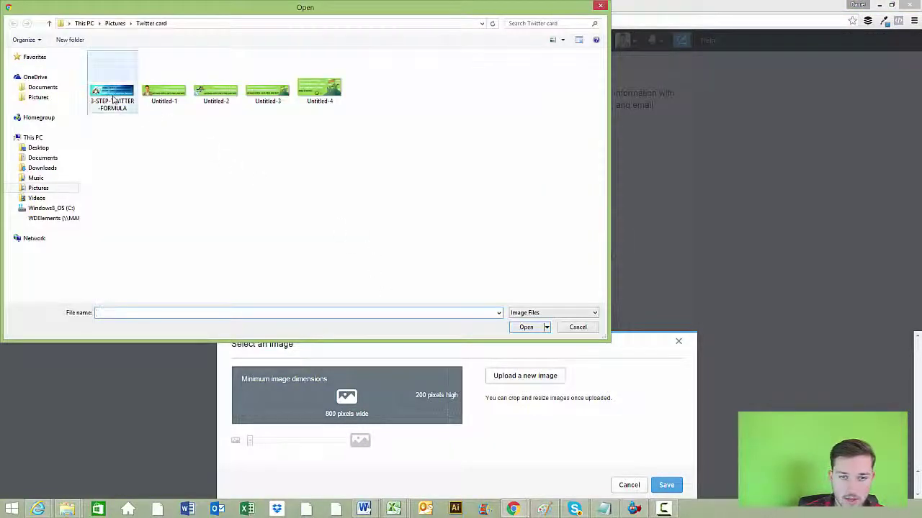
pyautogui.doubleClick(112, 97)
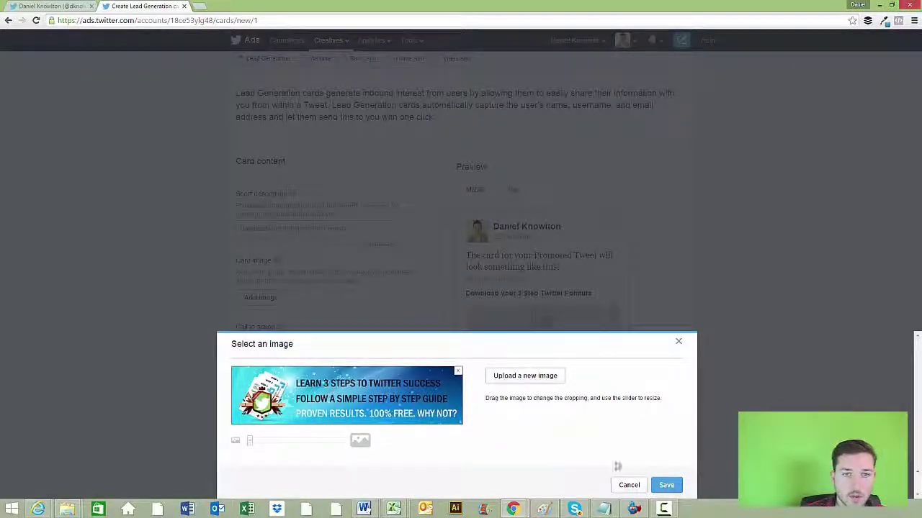
pyautogui.click(666, 486)
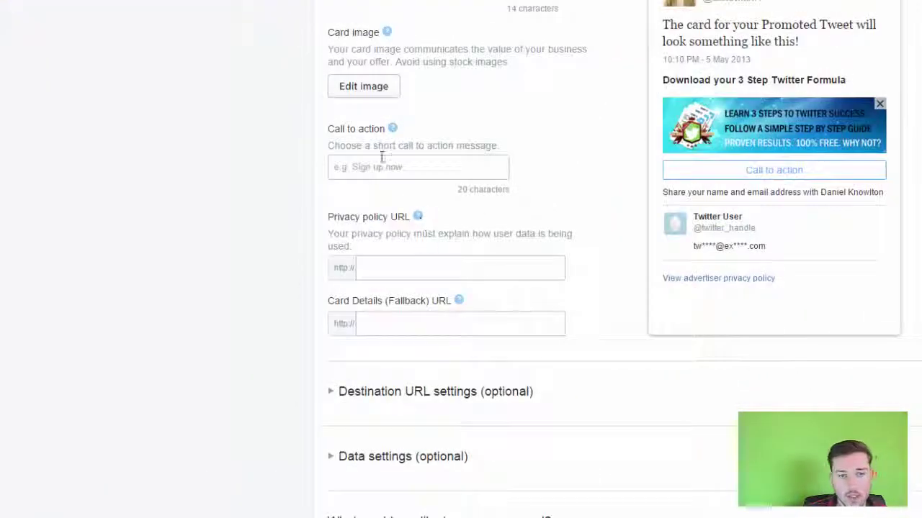
# Set the card's call to action to Download Now
pyautogui.click(389, 172)
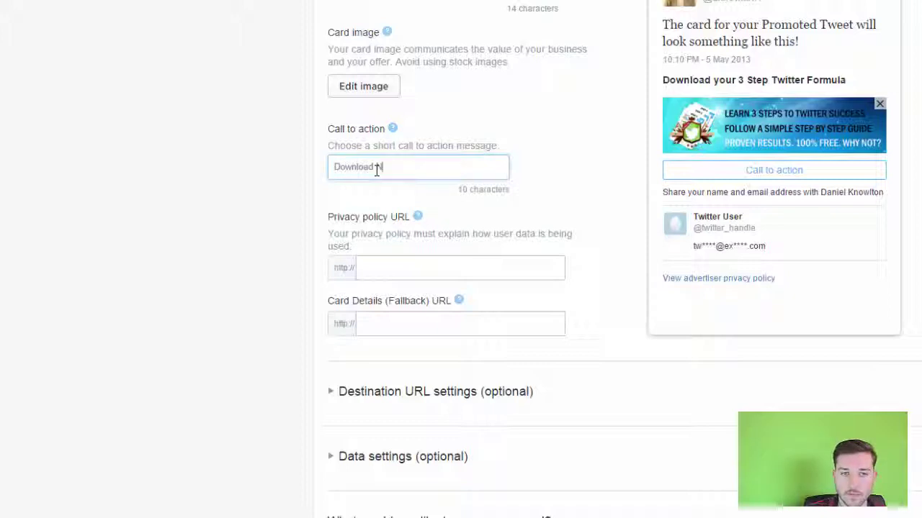
pyautogui.scroll(-1, 399, 196)
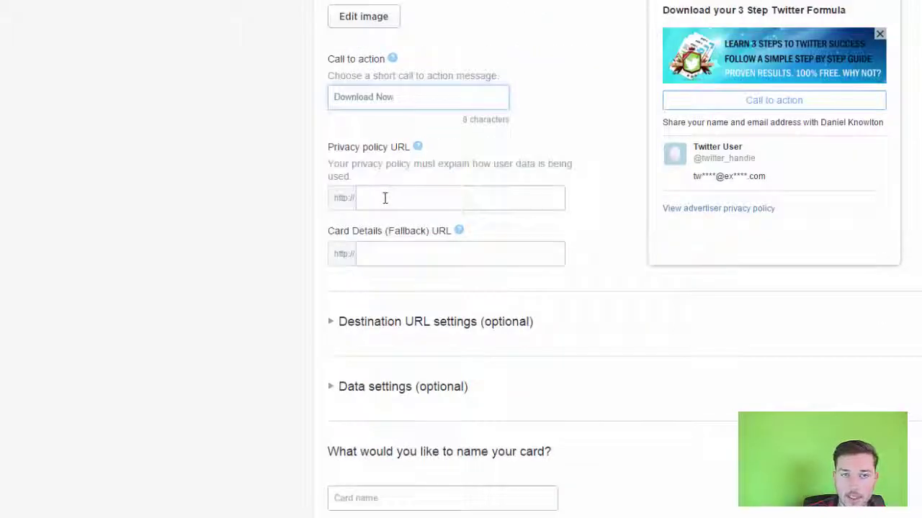
pyautogui.click(378, 200)
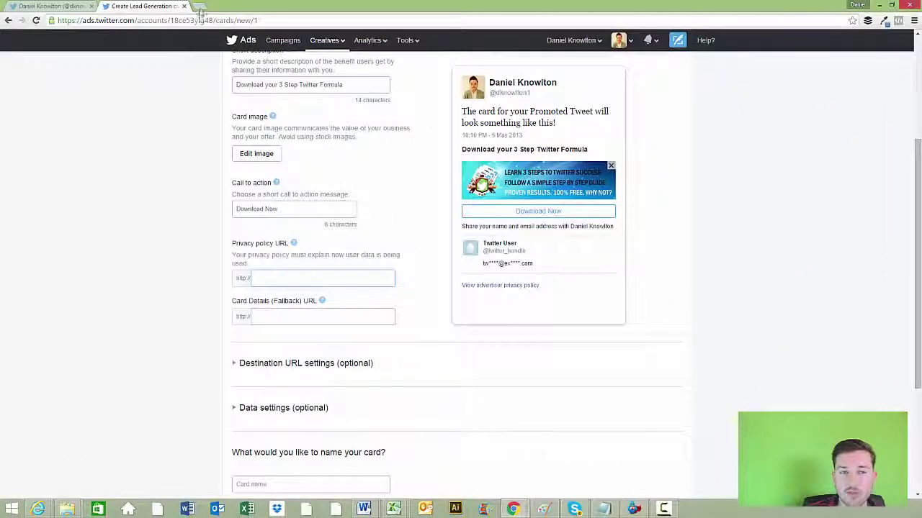
# Search Google for 'free privacy policy' and open the Free Privacy Policy Generator result
pyautogui.click(202, 7)
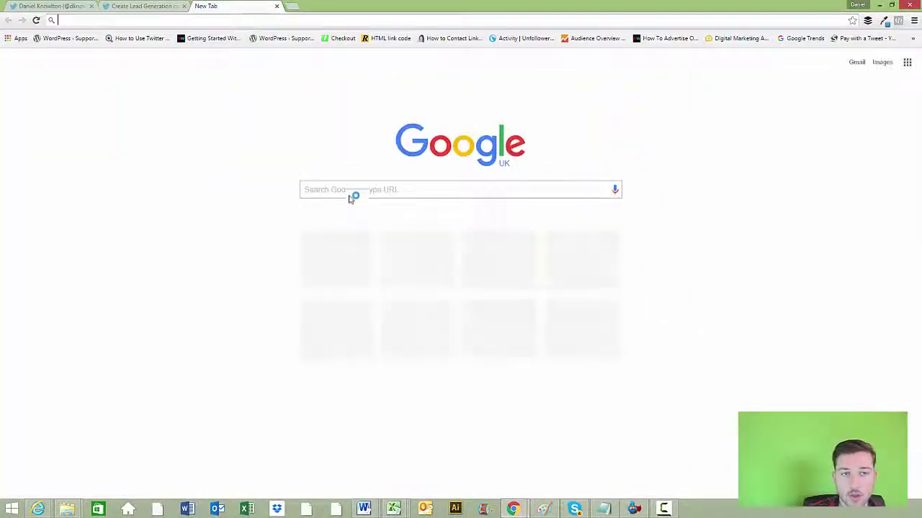
pyautogui.click(341, 189)
pyautogui.write('free pri')
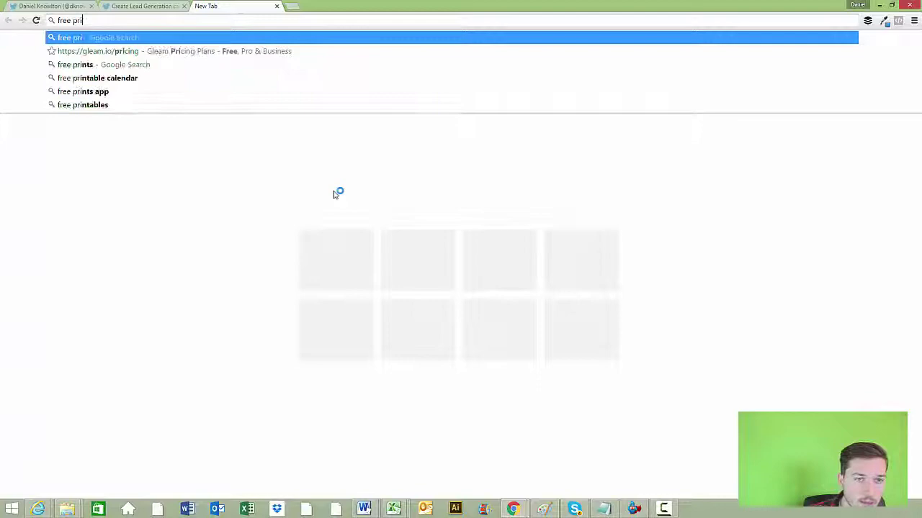
pyautogui.write('vacy policy')
pyautogui.press('Return')
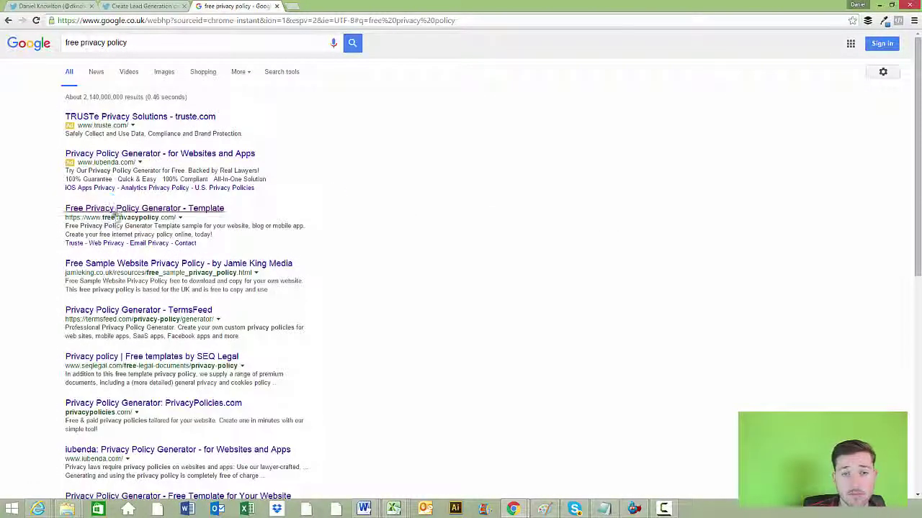
pyautogui.click(116, 210)
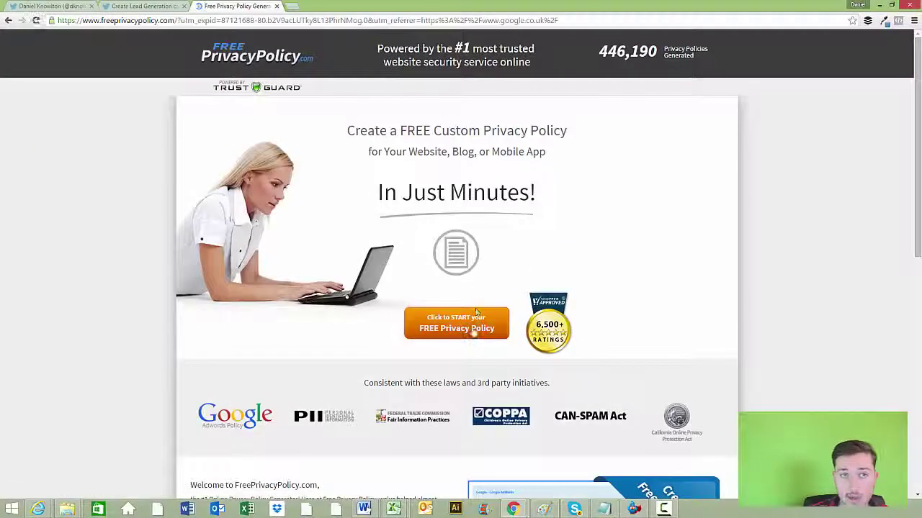
# Load kpsdigitalmarketing.co.uk/privacy-policy in a new tab
pyautogui.click(292, 6)
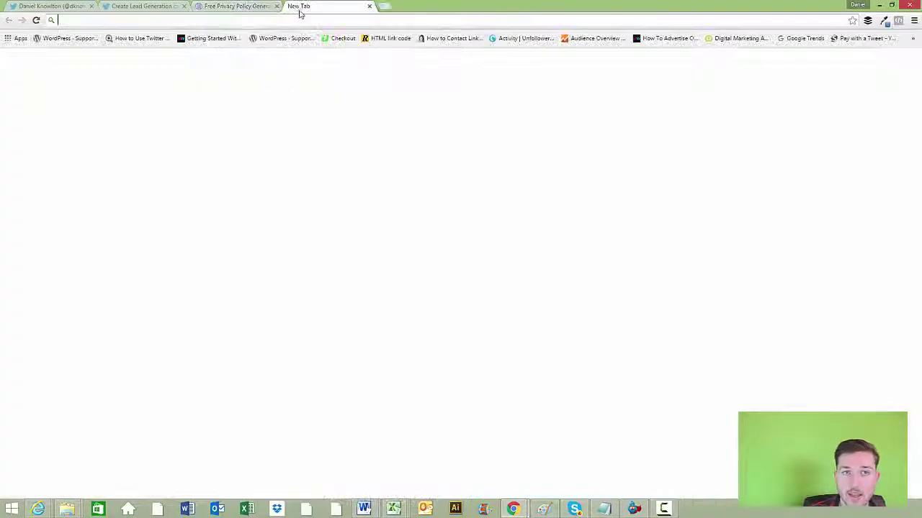
pyautogui.write('kps')
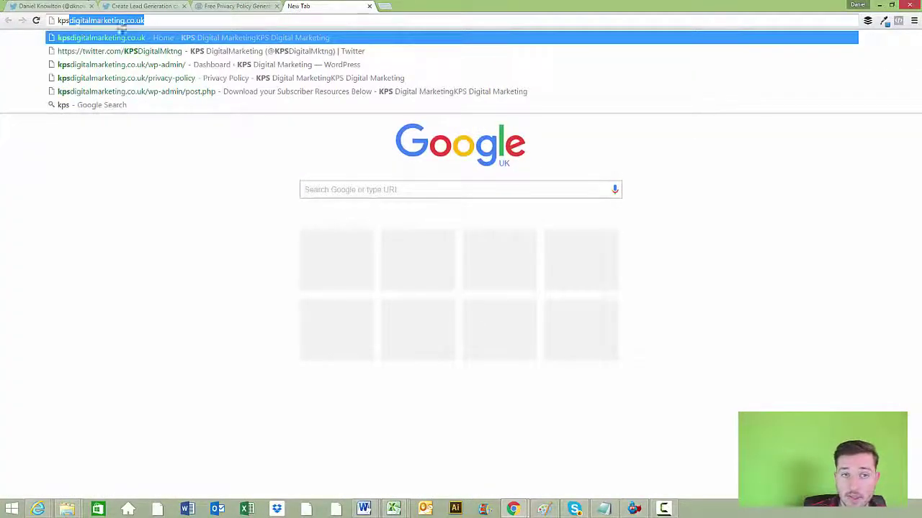
pyautogui.press('Right')
pyautogui.write('/pri')
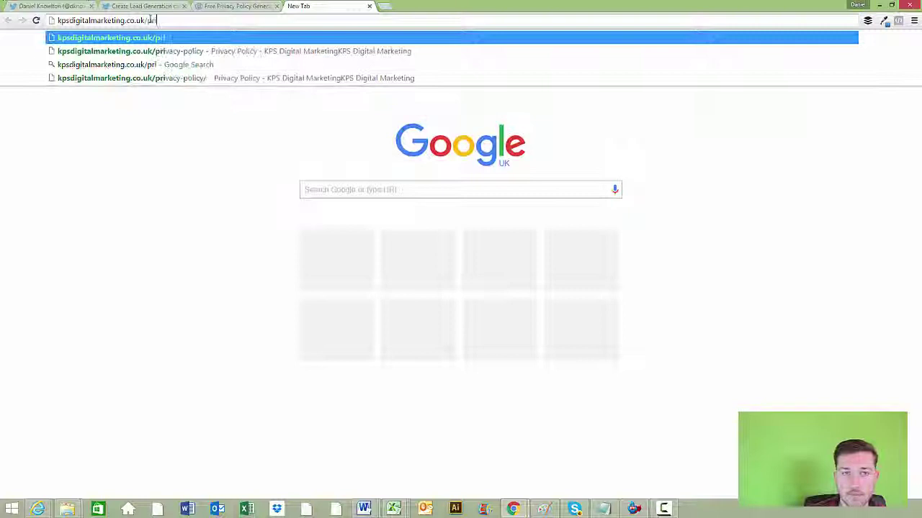
pyautogui.write('vacy-poli')
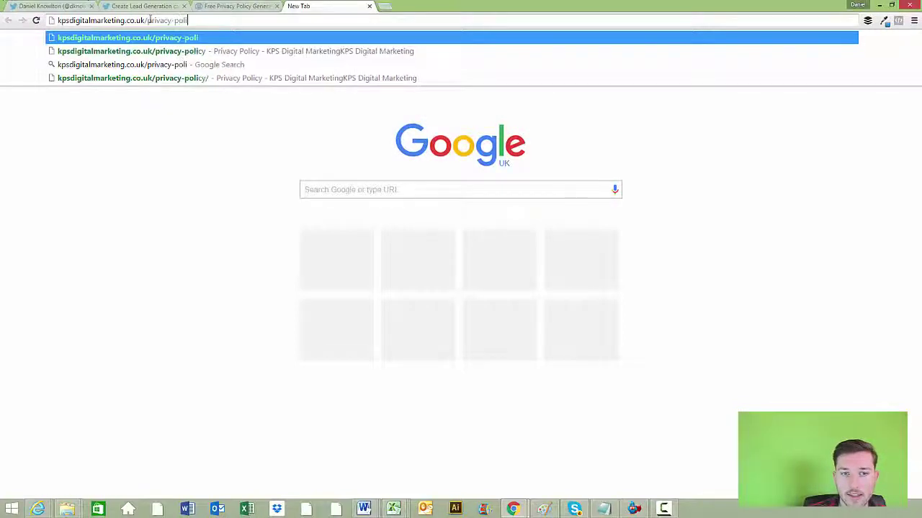
pyautogui.write('cy')
pyautogui.press('Return')
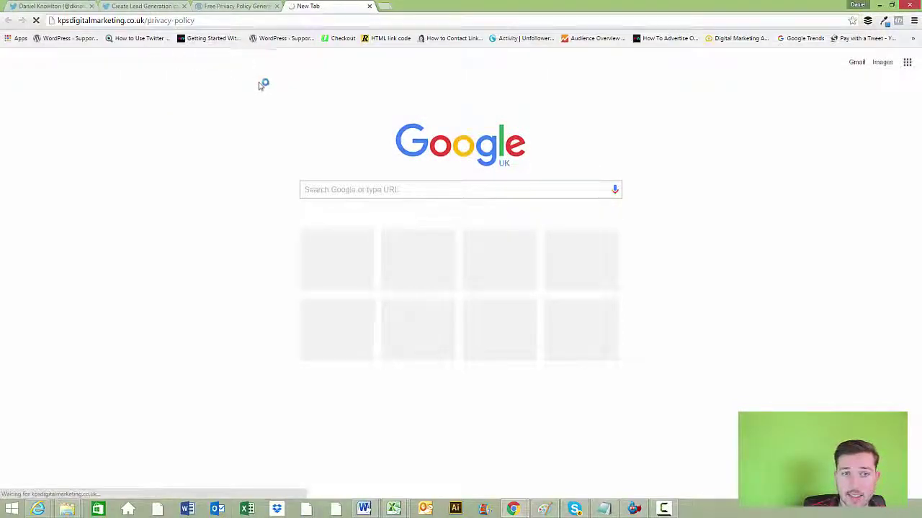
# Copy the privacy policy page's full web address
pyautogui.click(176, 22)
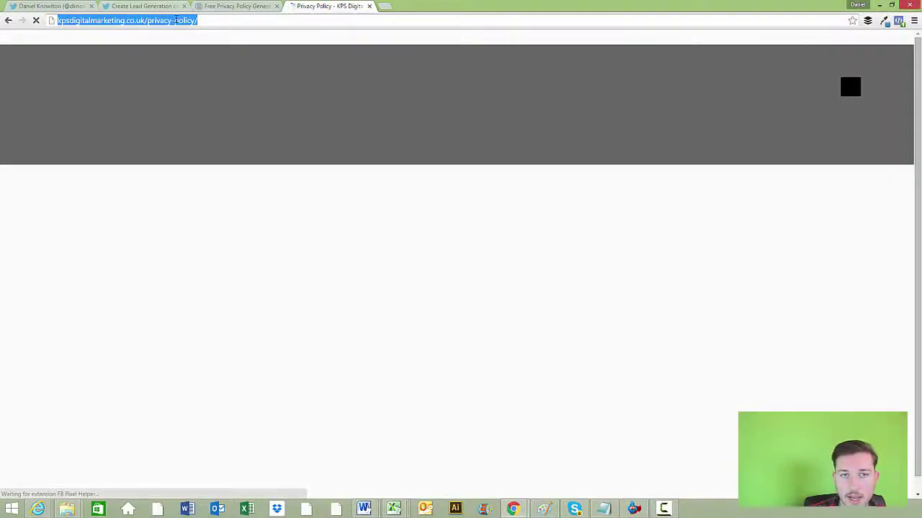
pyautogui.rightClick(178, 21)
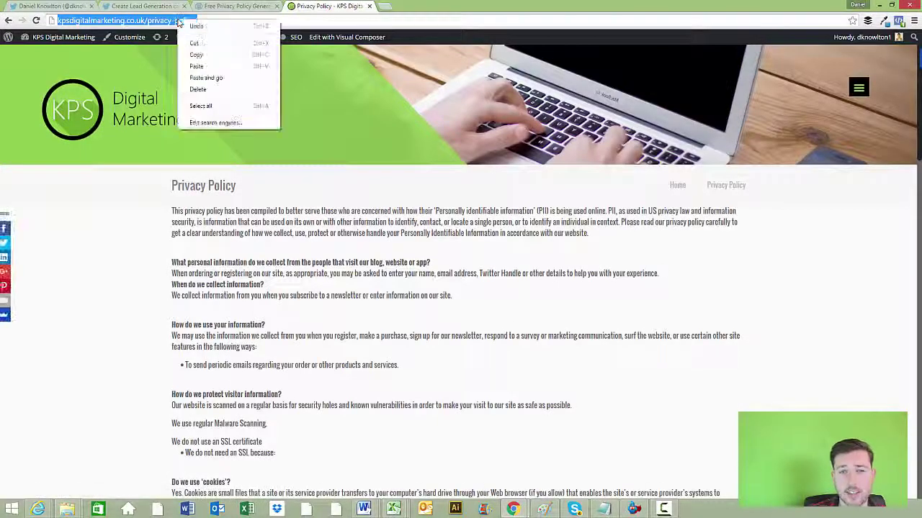
pyautogui.click(208, 56)
pyautogui.scroll(-3, 224, 228)
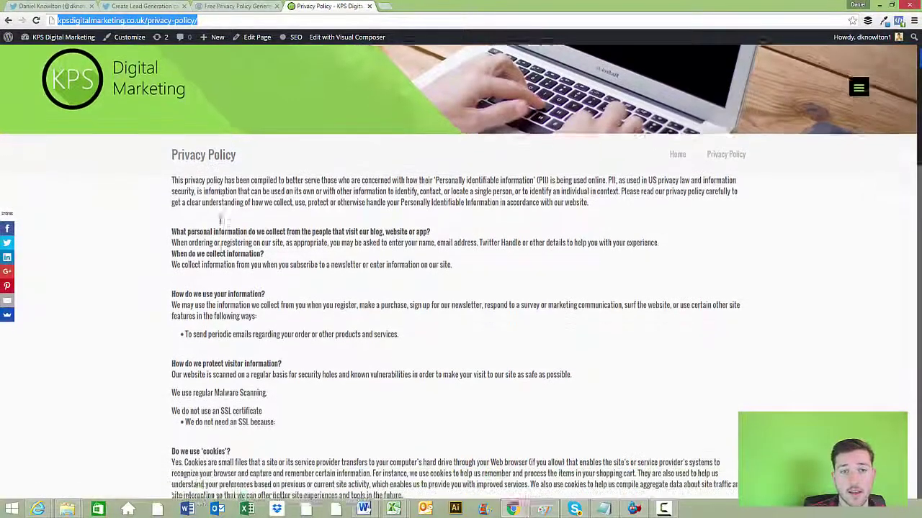
pyautogui.scroll(-4, 225, 229)
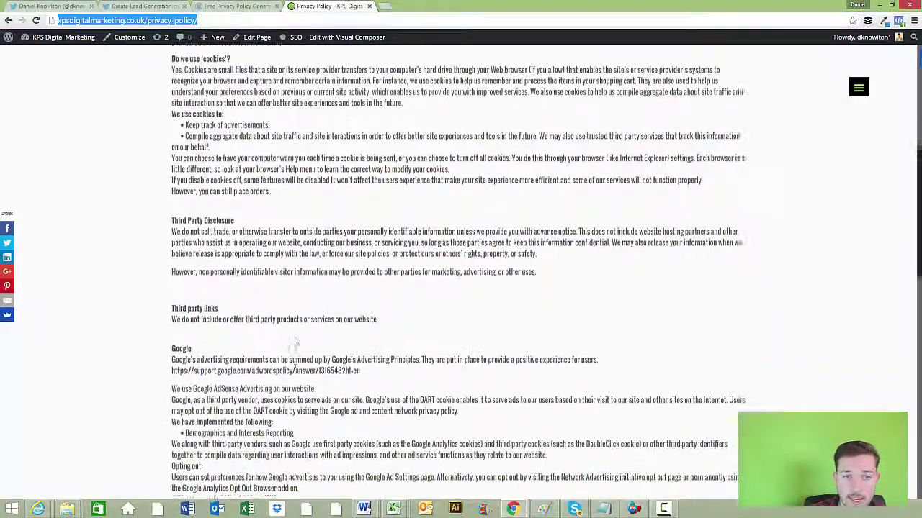
pyautogui.scroll(10, 294, 343)
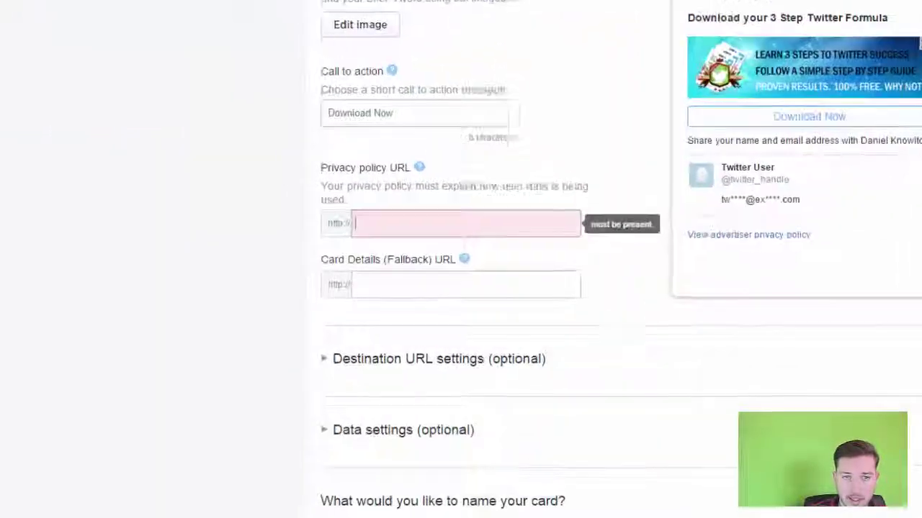
# Set privacy policy URL kpsdigitalmarketing.co.uk/privacy-policy/ and fallback URL kpsdigitalmarketing.co.uk/
pyautogui.click(401, 228)
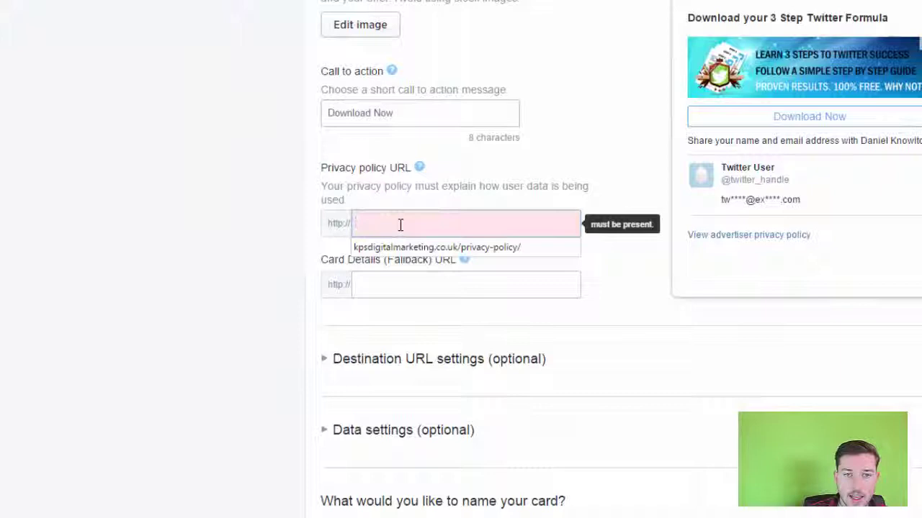
pyautogui.click(439, 247)
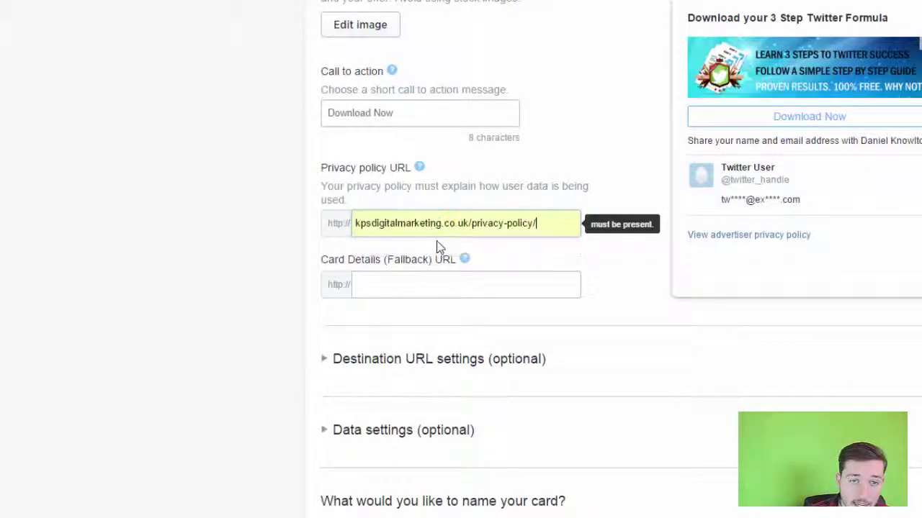
pyautogui.click(402, 286)
pyautogui.moveTo(466, 262)
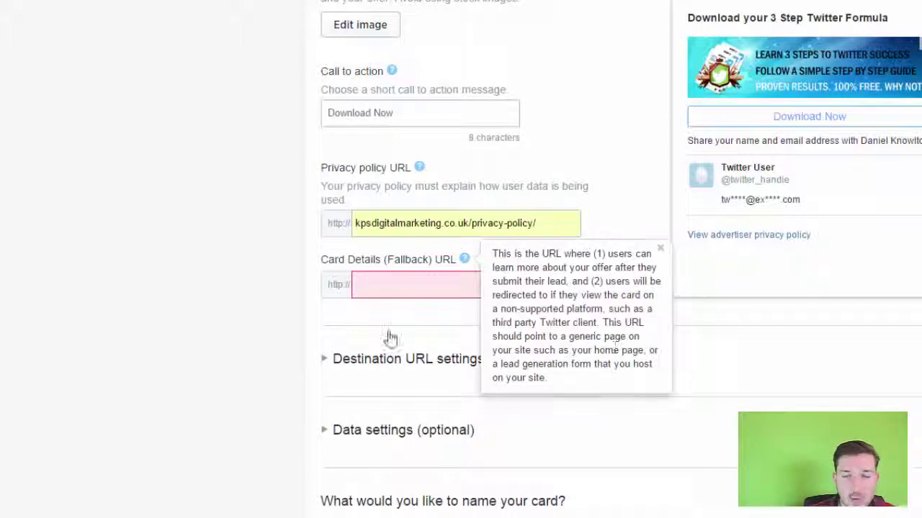
pyautogui.click(384, 283)
pyautogui.write('kpsdigitalmarketing.co.uk/')
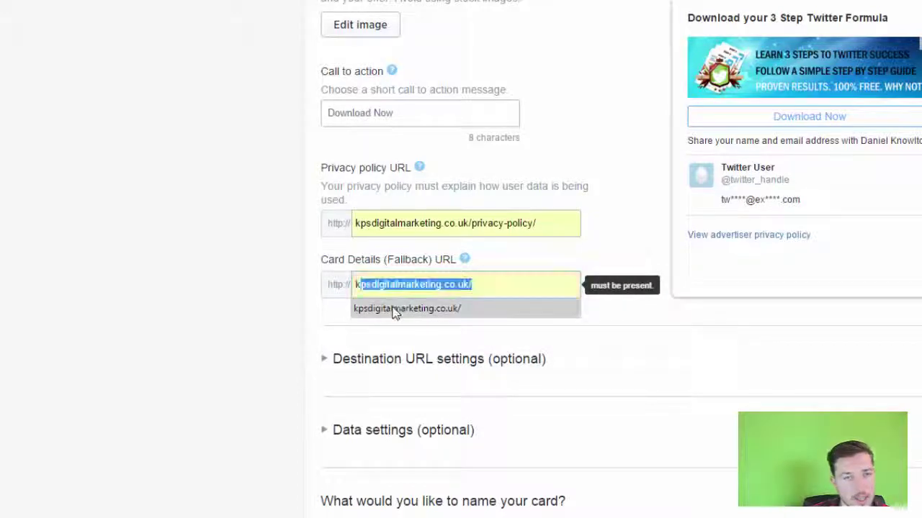
pyautogui.click(395, 309)
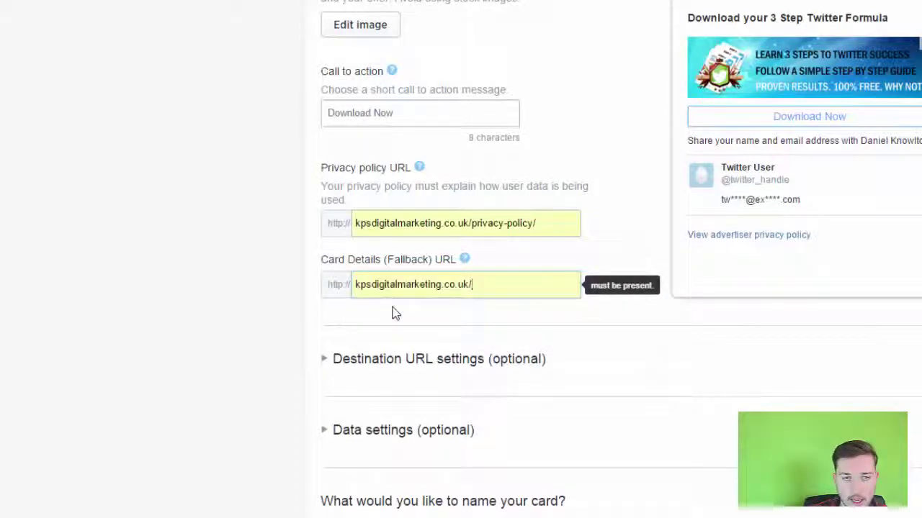
# Set the destination URL to the kpsdigitalmarketing.co.uk/download-your-subscrib… page
pyautogui.click(429, 360)
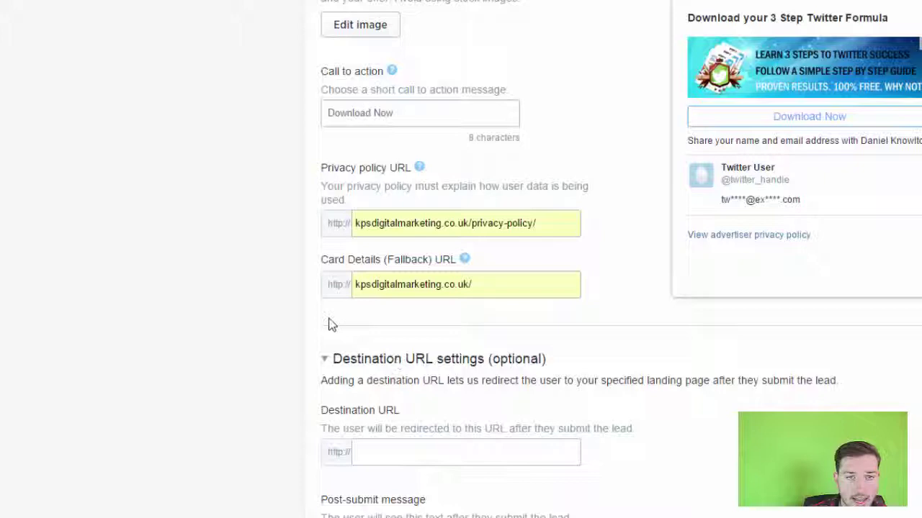
pyautogui.scroll(-1, 332, 324)
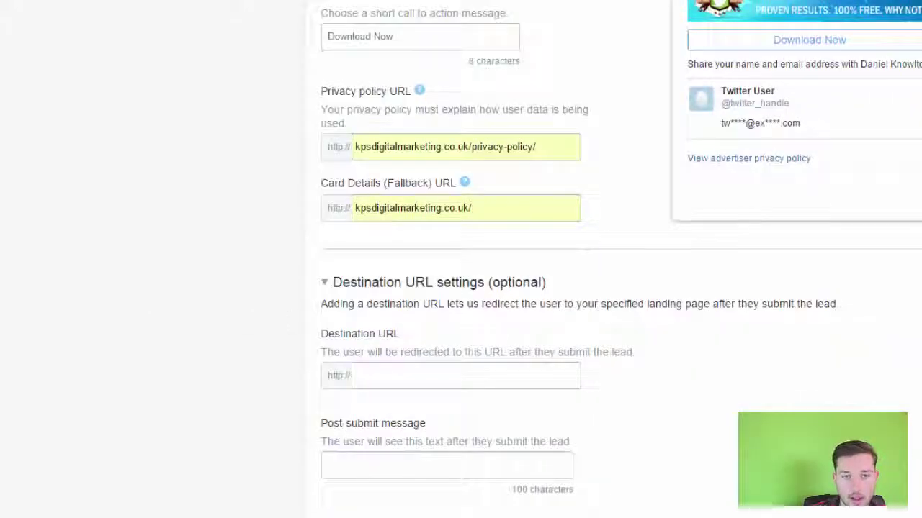
pyautogui.click(403, 375)
pyautogui.scroll(-1, 403, 379)
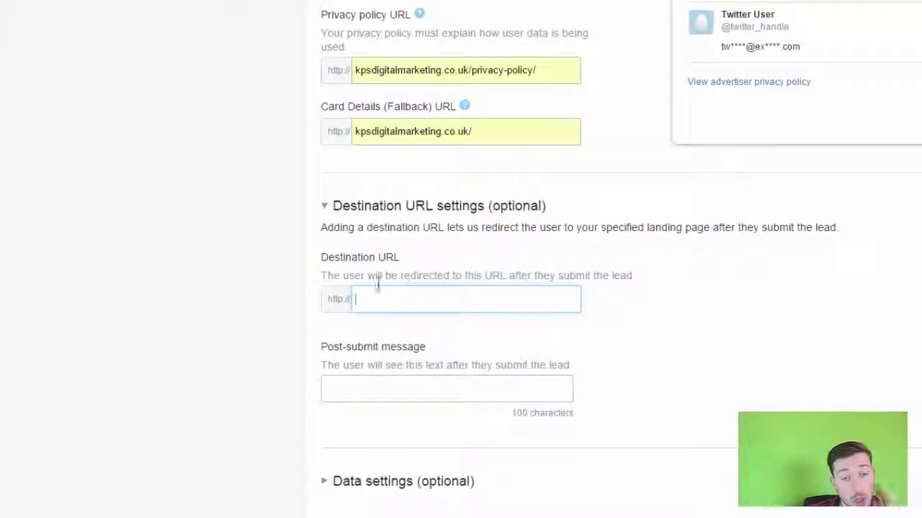
pyautogui.write('kpsdigitalmarketing.co.uk')
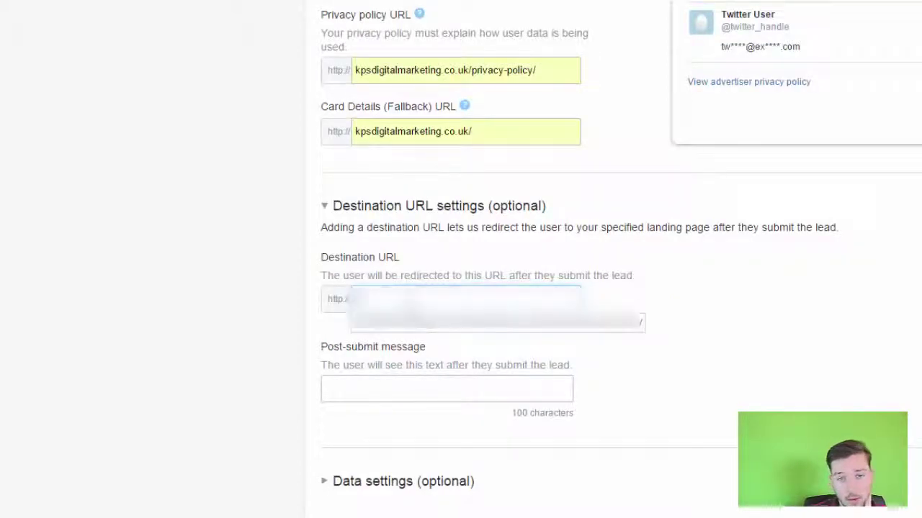
pyautogui.click(412, 325)
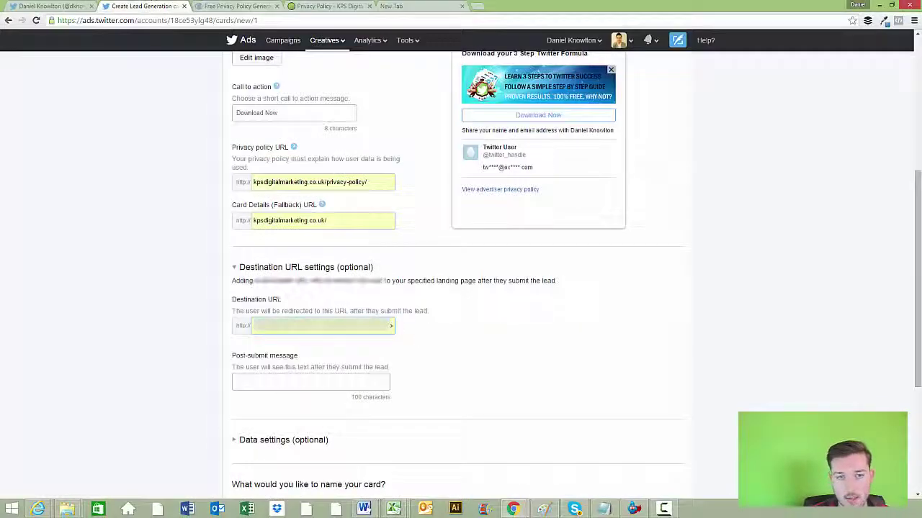
# Enter the post-submit message 'Thanks for subscribing!' and expand Data settings (optional)
pyautogui.scroll(-1, 301, 360)
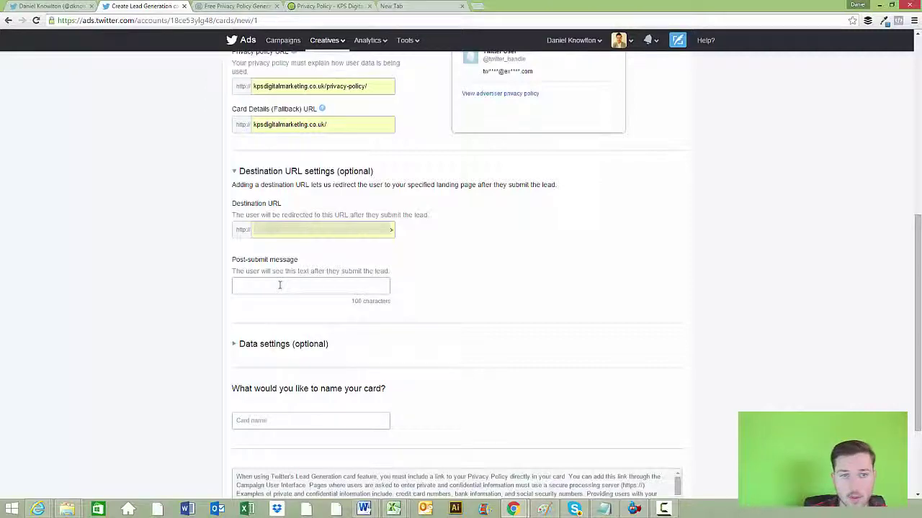
pyautogui.click(280, 285)
pyautogui.write('Th')
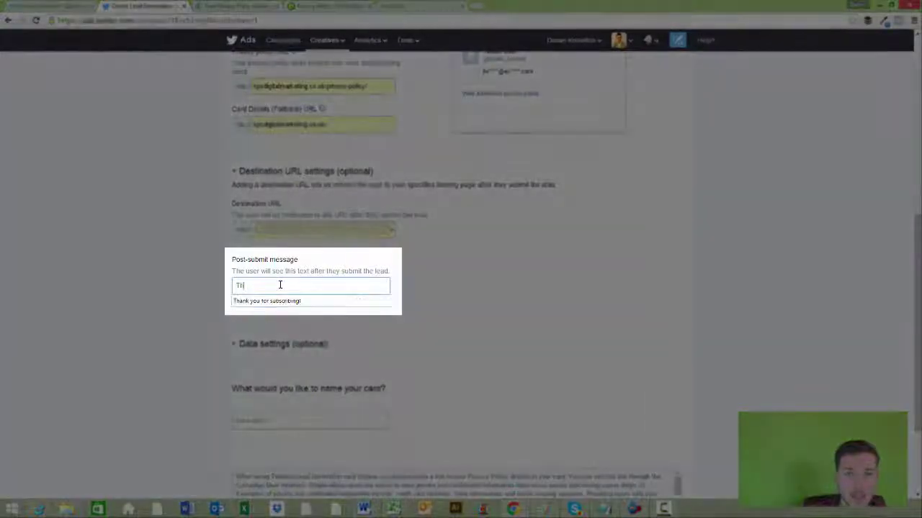
pyautogui.write('anks for subscribing!')
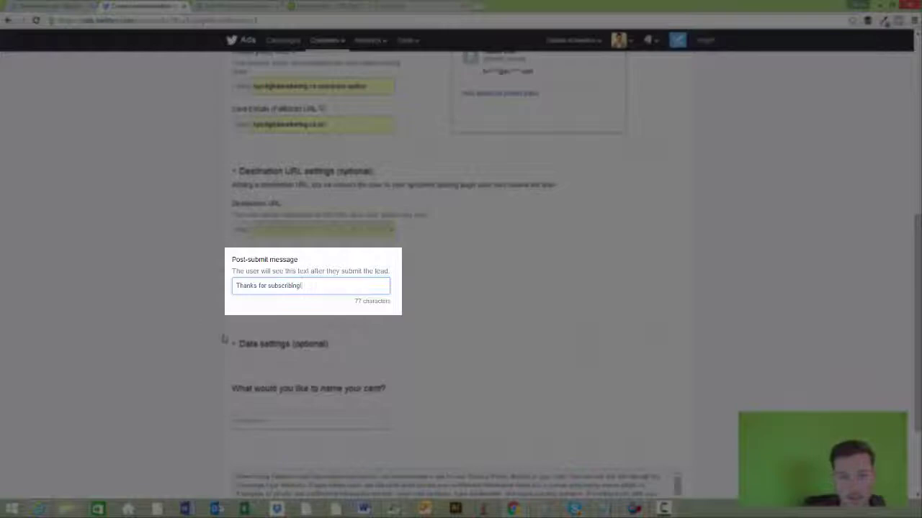
pyautogui.click(280, 345)
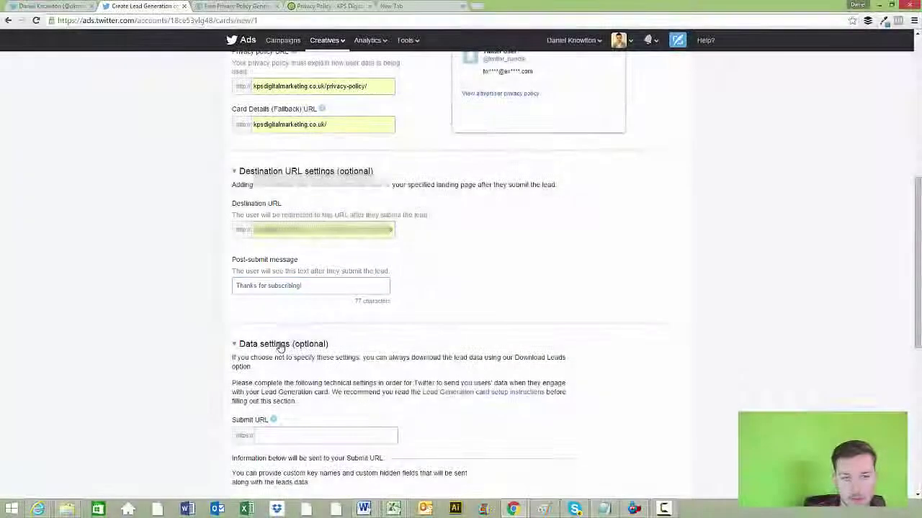
pyautogui.scroll(-2, 280, 346)
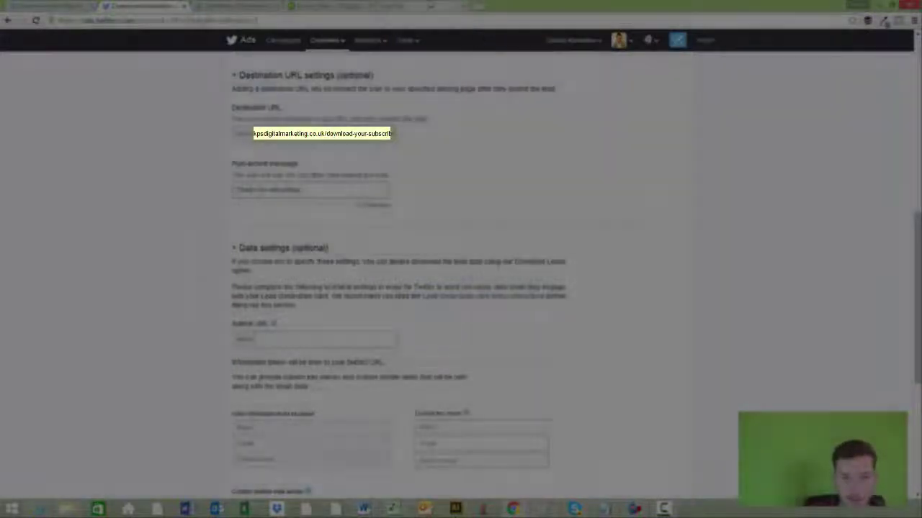
# Go to mailchimp.com in a new tab, log in, and open the Lists page
pyautogui.hotkey('ctrl', 't')
pyautogui.write('mailchi')
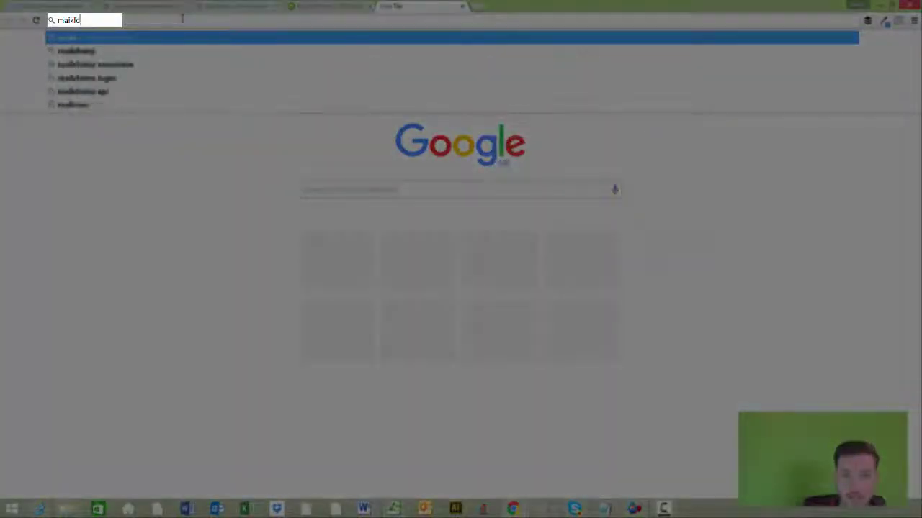
pyautogui.press('BackSpace')
pyautogui.press('BackSpace')
pyautogui.press('BackSpace')
pyautogui.press('BackSpace')
pyautogui.write('lchimp.com')
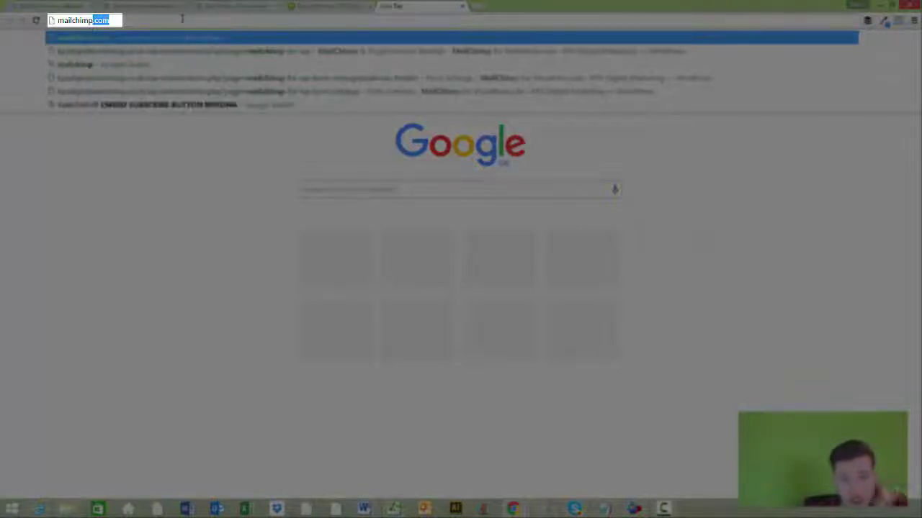
pyautogui.press('Return')
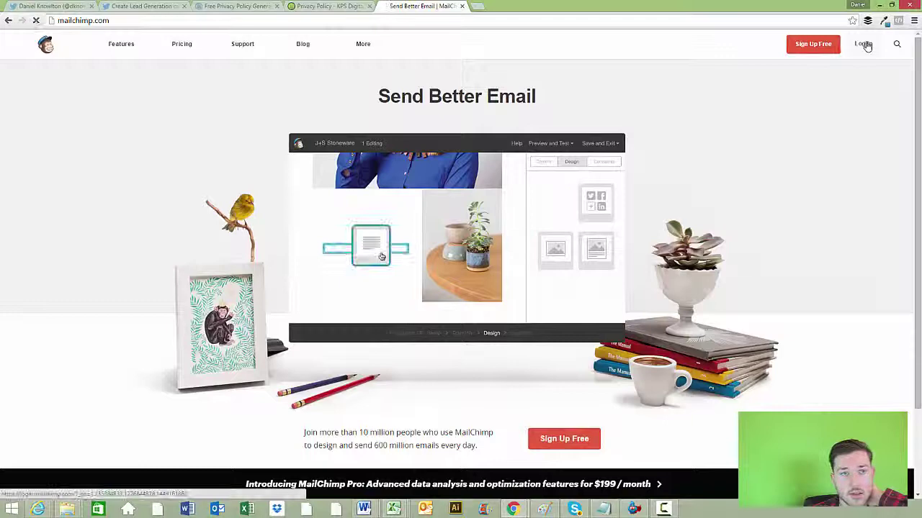
pyautogui.click(864, 44)
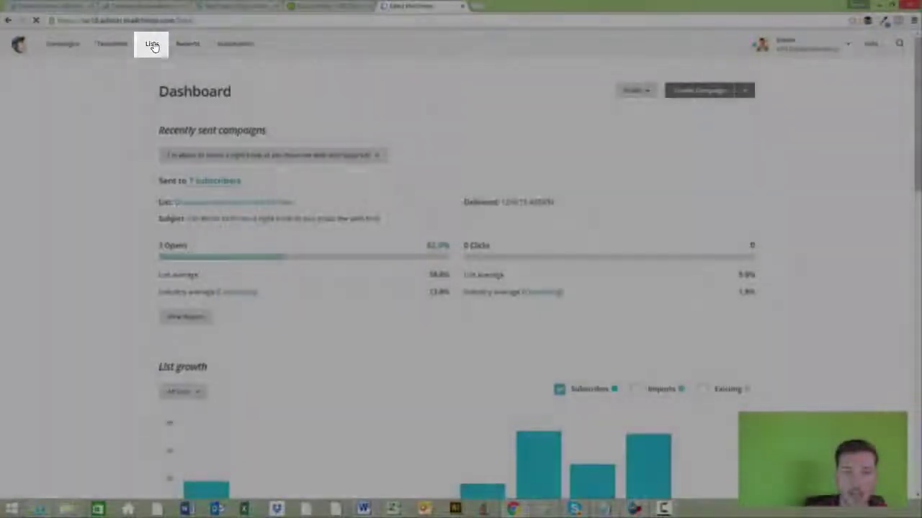
pyautogui.click(152, 44)
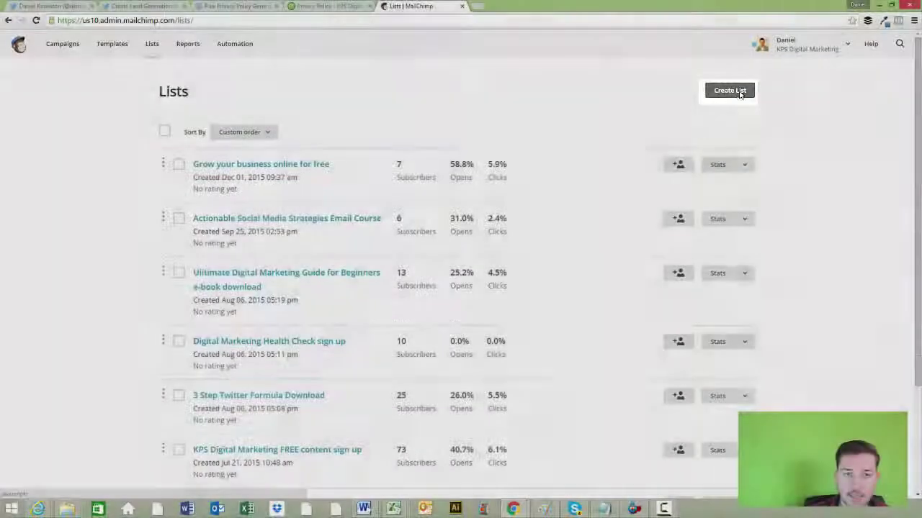
# Start a new list named '3 Step Twitter Formula Twitter Card Download'
pyautogui.click(730, 94)
pyautogui.click(440, 203)
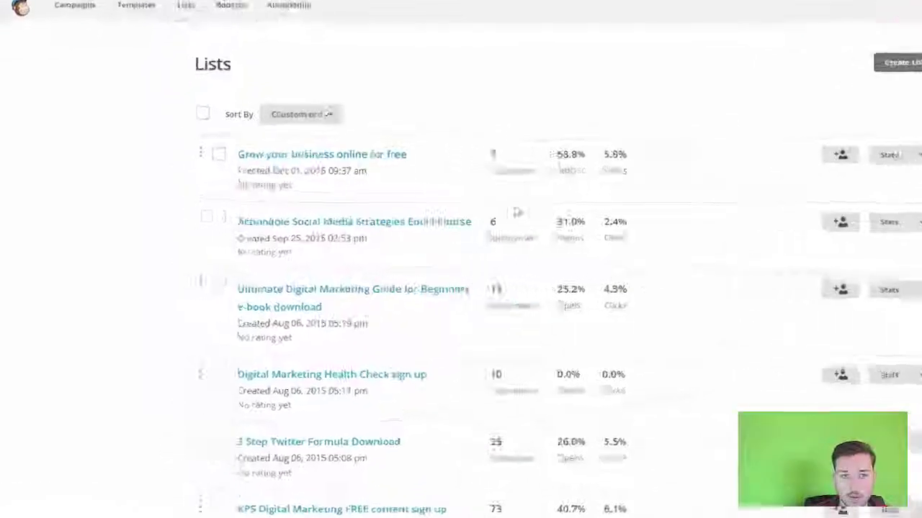
pyautogui.click(314, 154)
pyautogui.write('3 S')
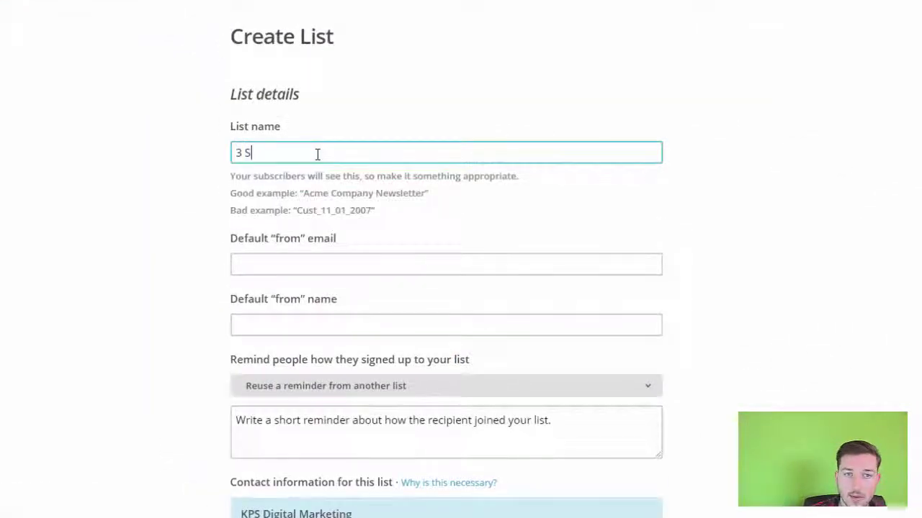
pyautogui.write('tep Twitter Fo')
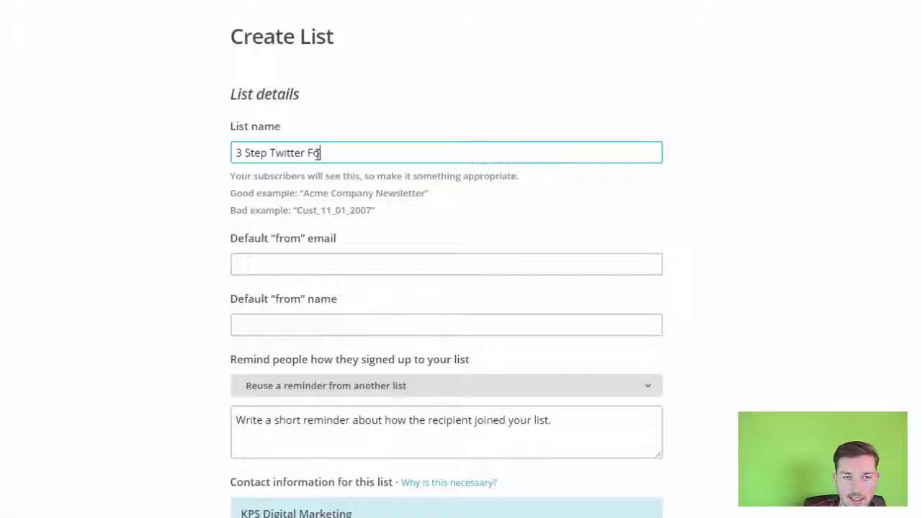
pyautogui.write('rmu')
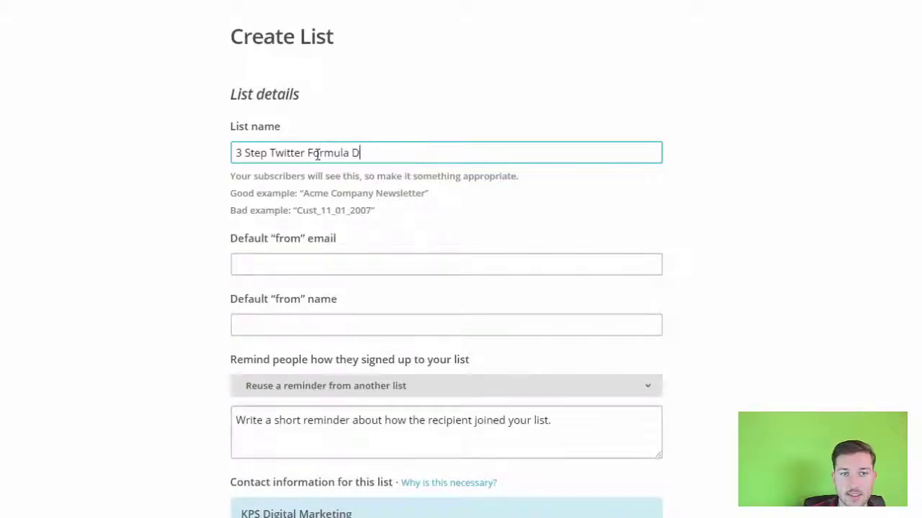
pyautogui.write('la Twitter c')
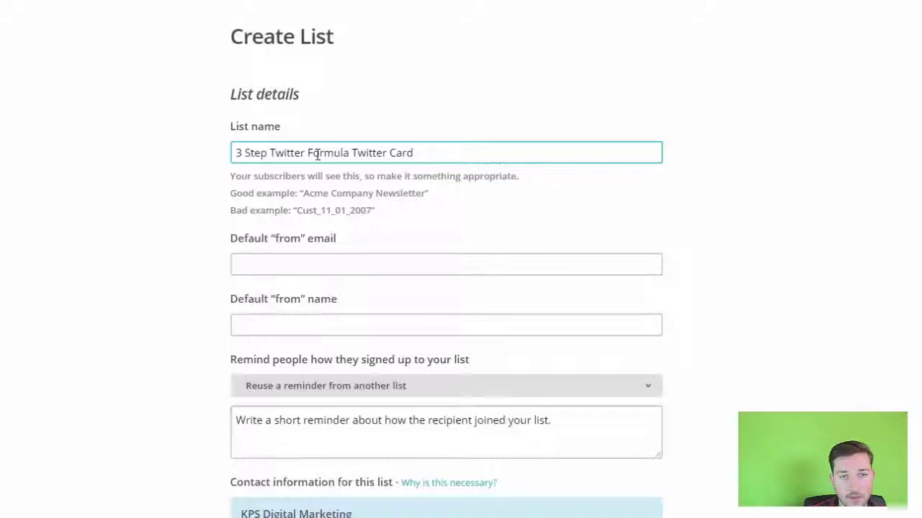
pyautogui.write('ard Download')
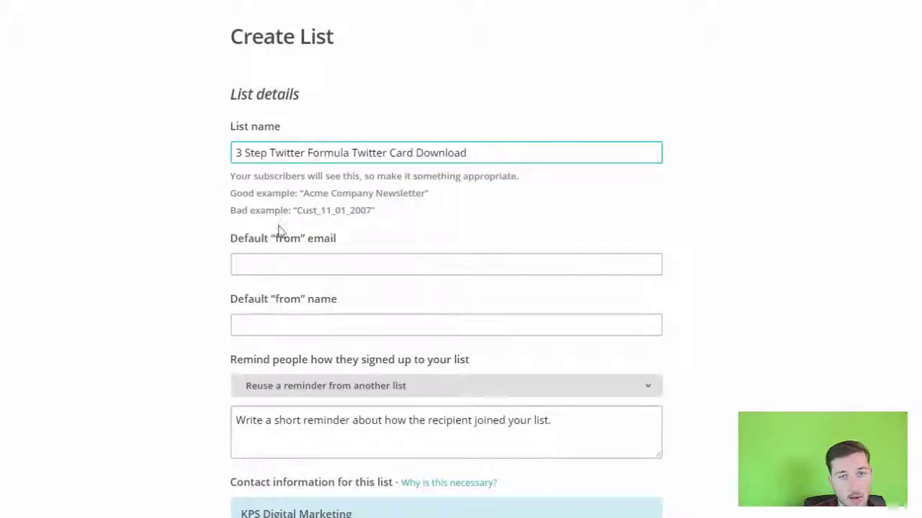
# Fill in the list's default sender e-mail address and sender name
pyautogui.click(278, 265)
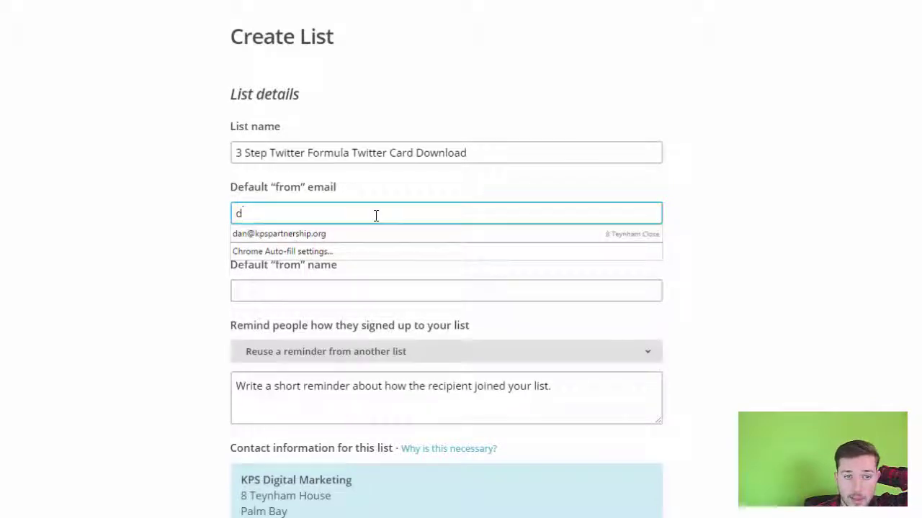
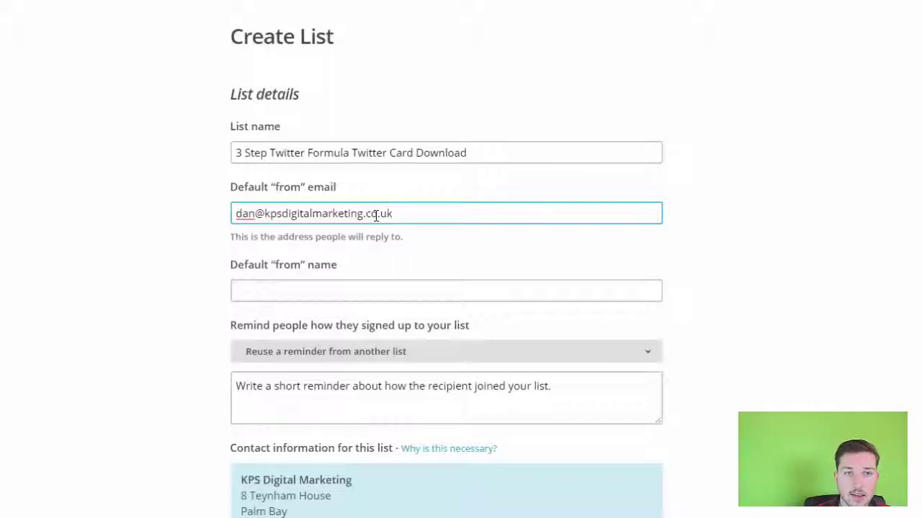
pyautogui.scroll(-2, 370, 249)
pyautogui.click(288, 140)
pyautogui.write('Da')
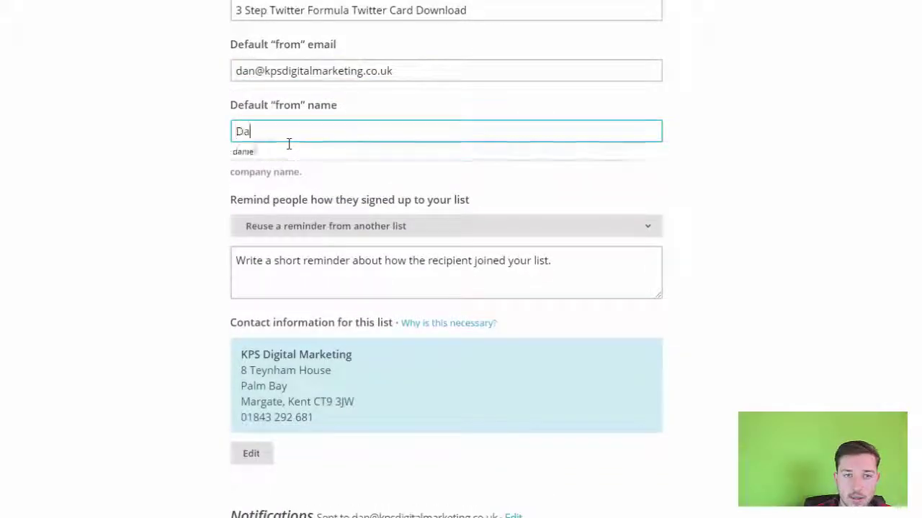
pyautogui.write('bn')
pyautogui.press('BackSpace')
pyautogui.write('niel')
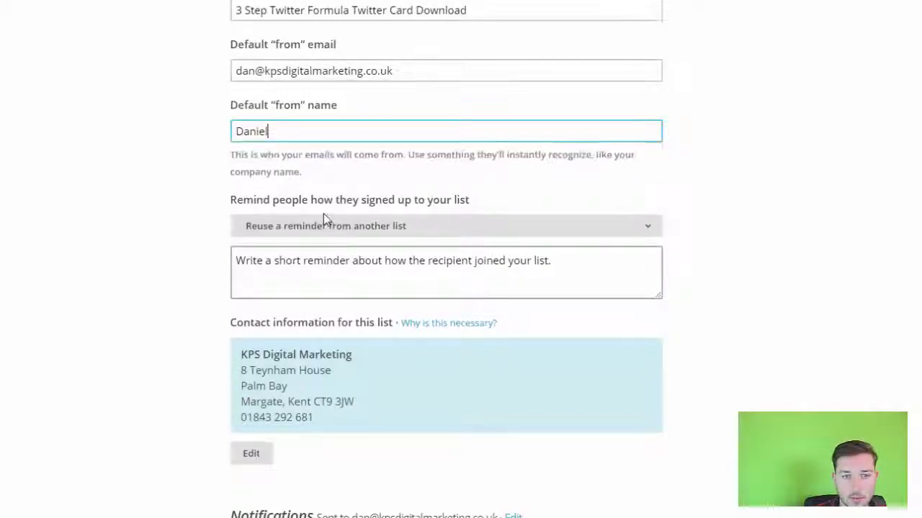
# Reuse the 'Grow your business online for free' reminder and save the list
pyautogui.scroll(-1, 323, 214)
pyautogui.click(427, 159)
pyautogui.click(360, 185)
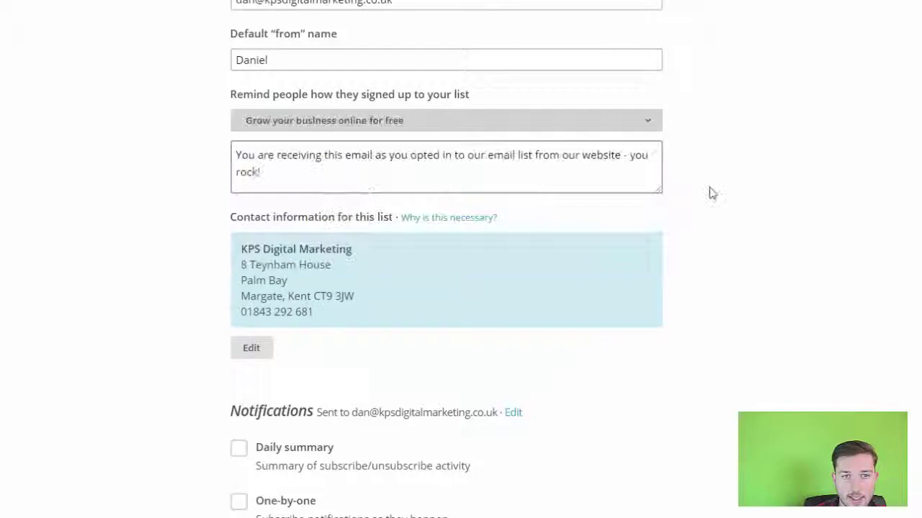
pyautogui.scroll(-5, 466, 275)
pyautogui.click(183, 362)
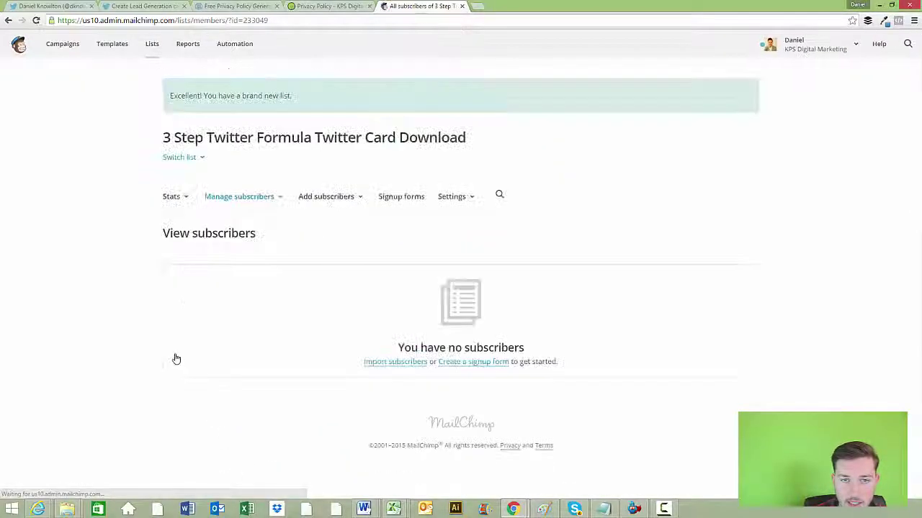
# Rename the Last Name field to SCREEN NAME with merge tag SCREENNAME, and save
pyautogui.click(461, 203)
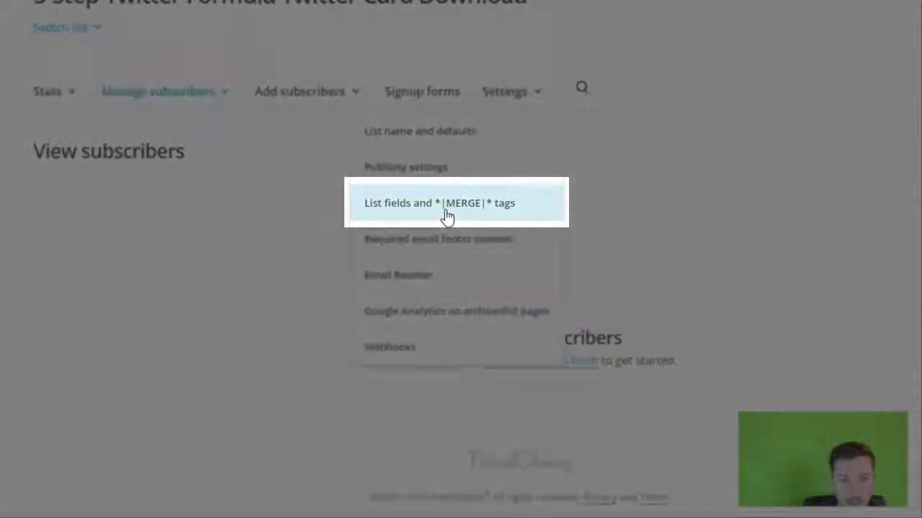
pyautogui.click(447, 214)
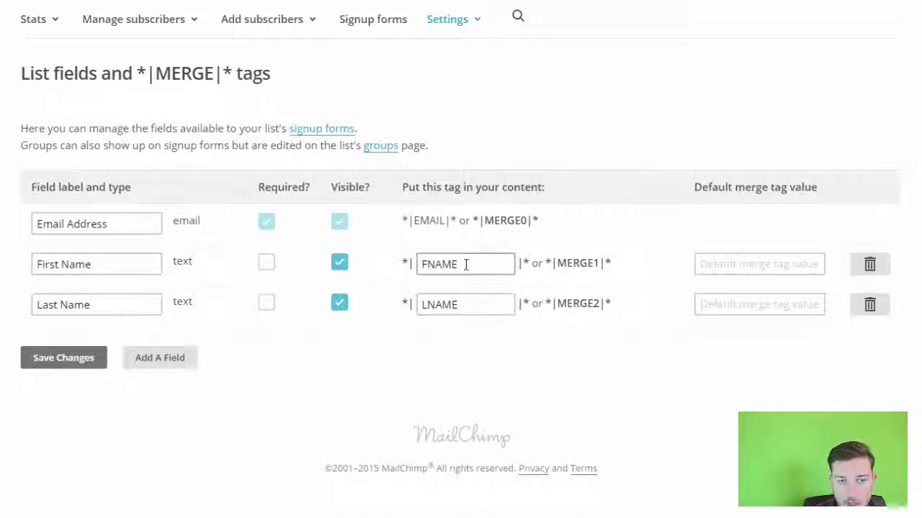
pyautogui.tripleClick(97, 305)
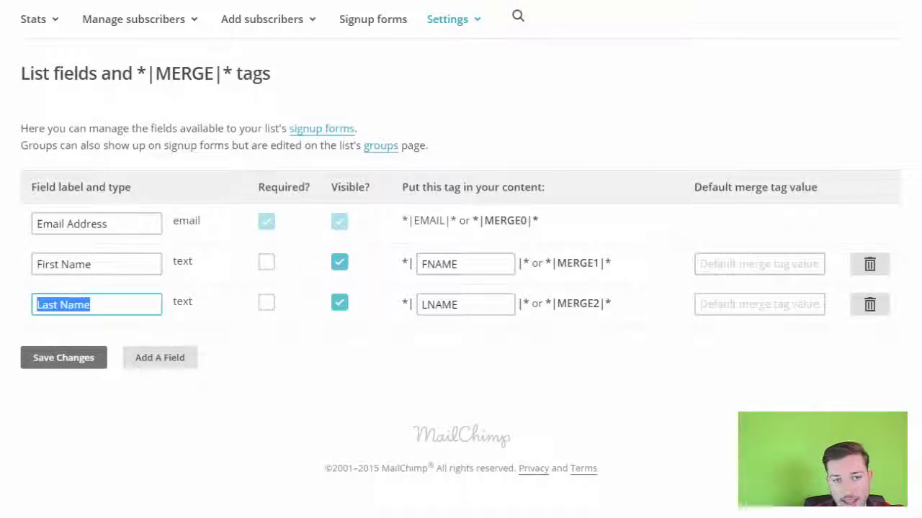
pyautogui.write('SCRE')
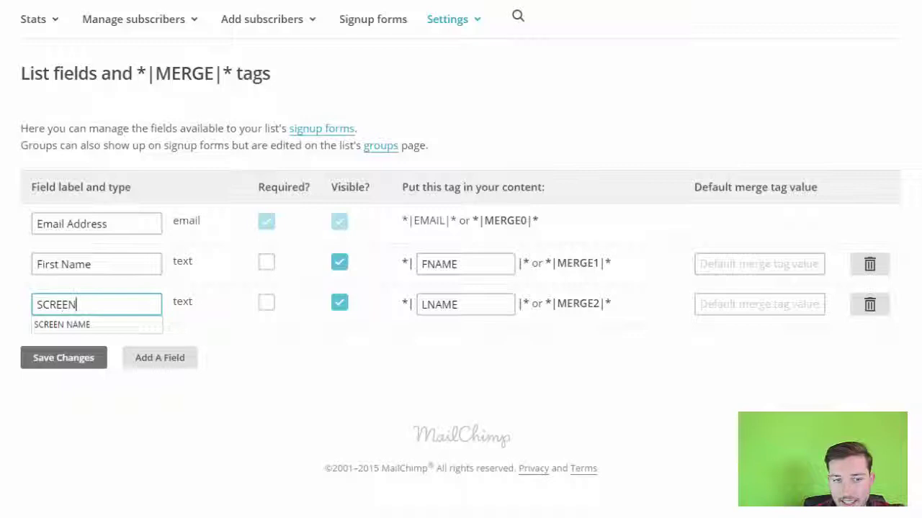
pyautogui.write('EN')
pyautogui.click(87, 325)
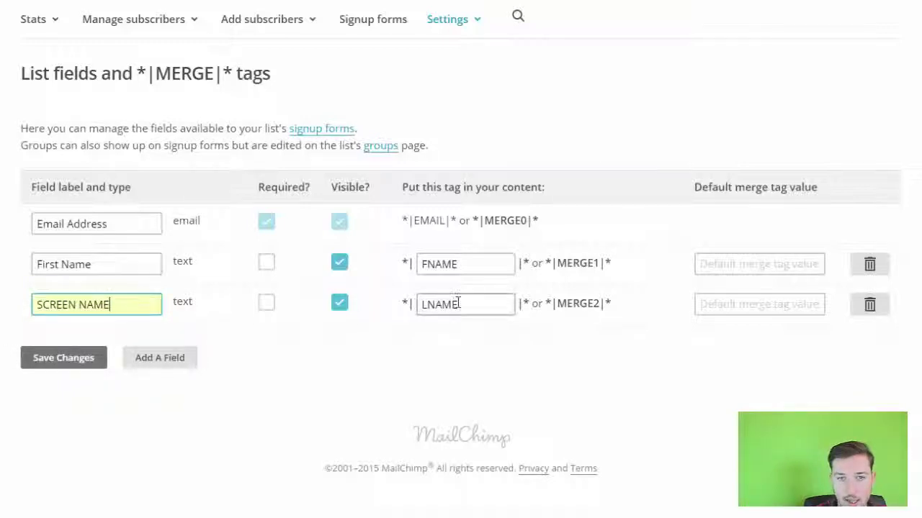
pyautogui.doubleClick(457, 304)
pyautogui.write('S')
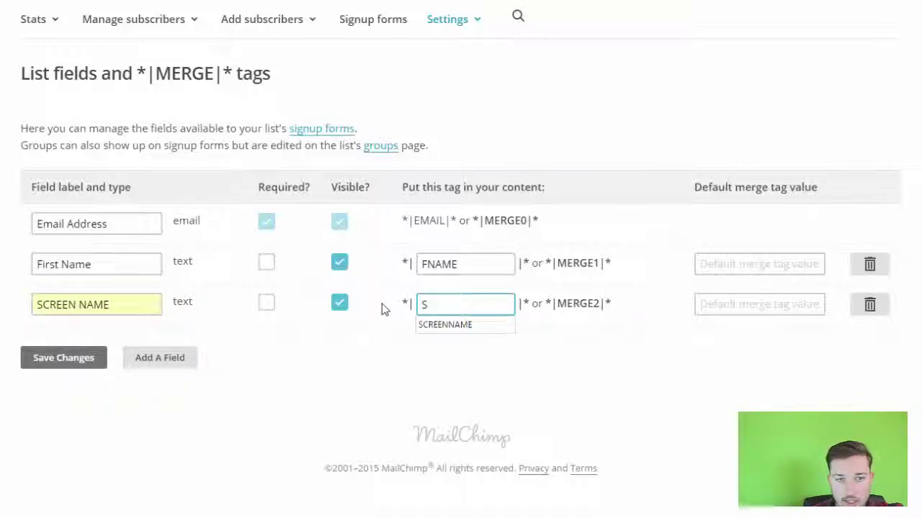
pyautogui.click(426, 324)
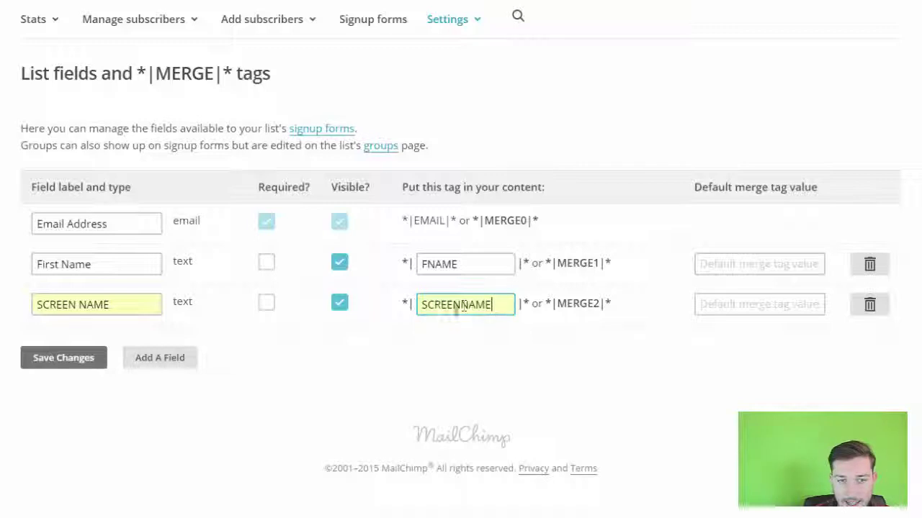
pyautogui.click(67, 358)
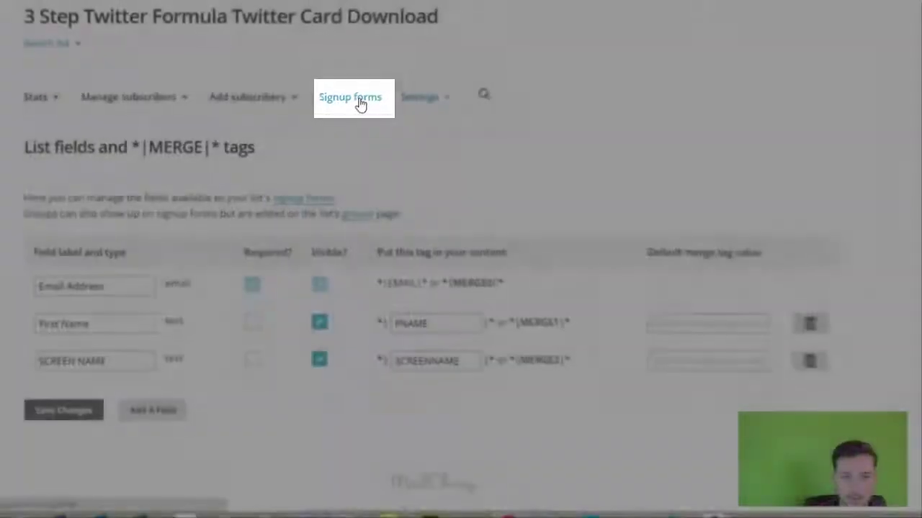
# Open the Twitter form integration under Signup forms and copy its Submit URL
pyautogui.click(354, 104)
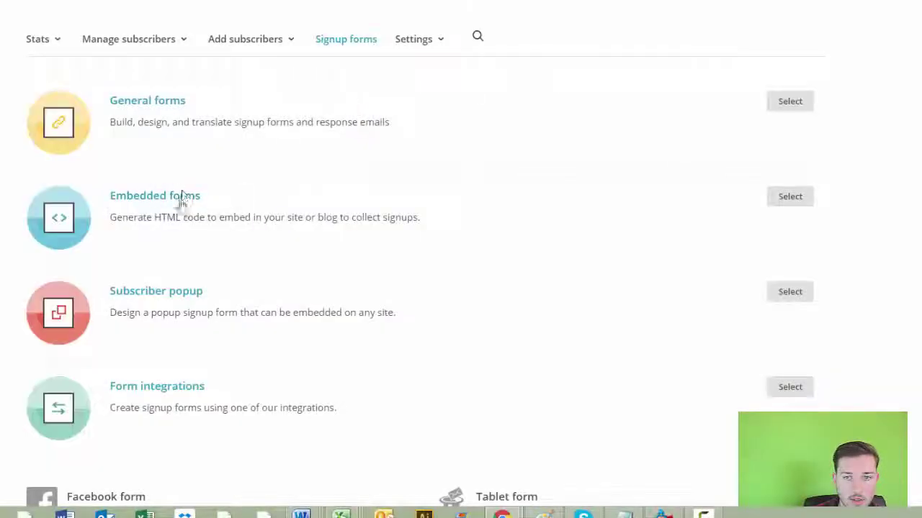
pyautogui.scroll(-2, 176, 244)
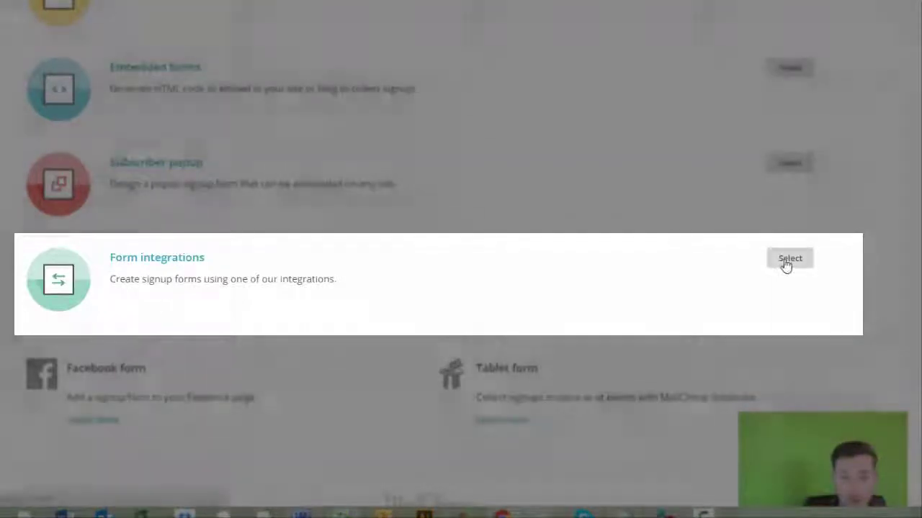
pyautogui.click(785, 261)
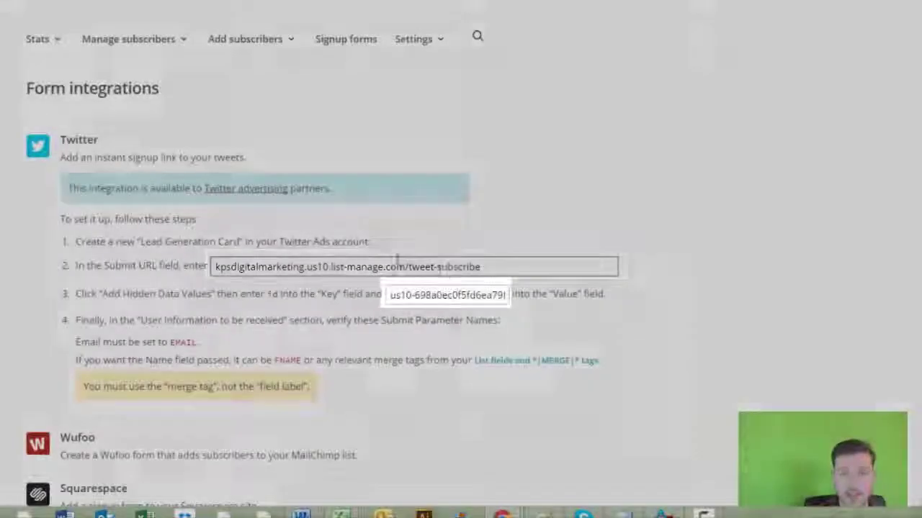
pyautogui.click(396, 266)
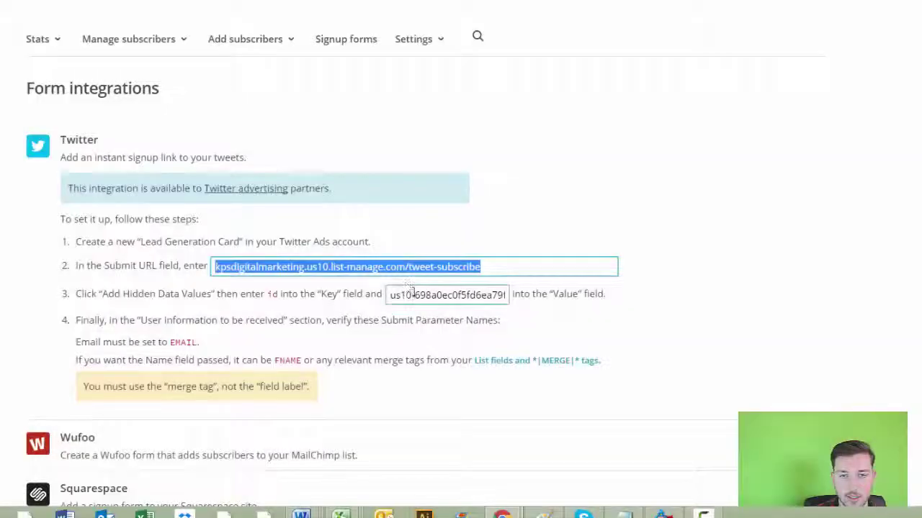
pyautogui.click(414, 293)
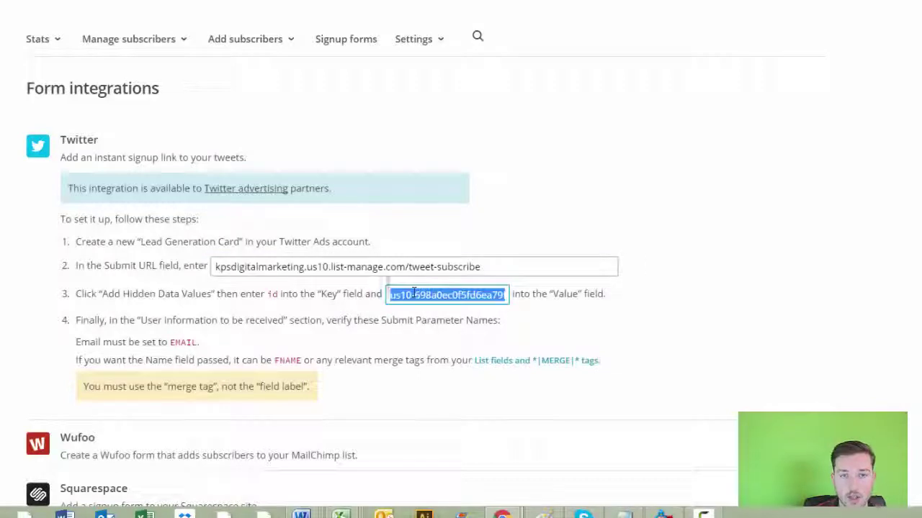
pyautogui.click(358, 266)
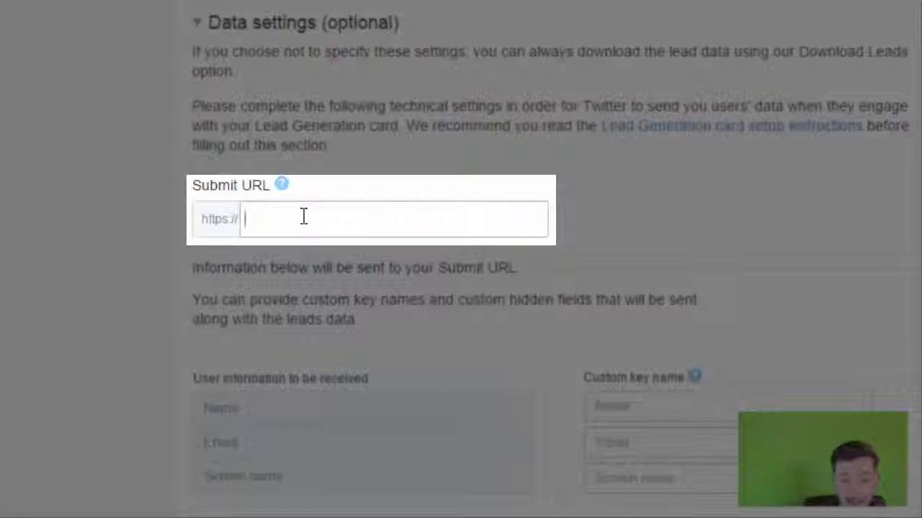
# Paste the MailChimp URL as the card's Submit URL and set HTTP method to POST
pyautogui.hotkey('ctrl', 'v')
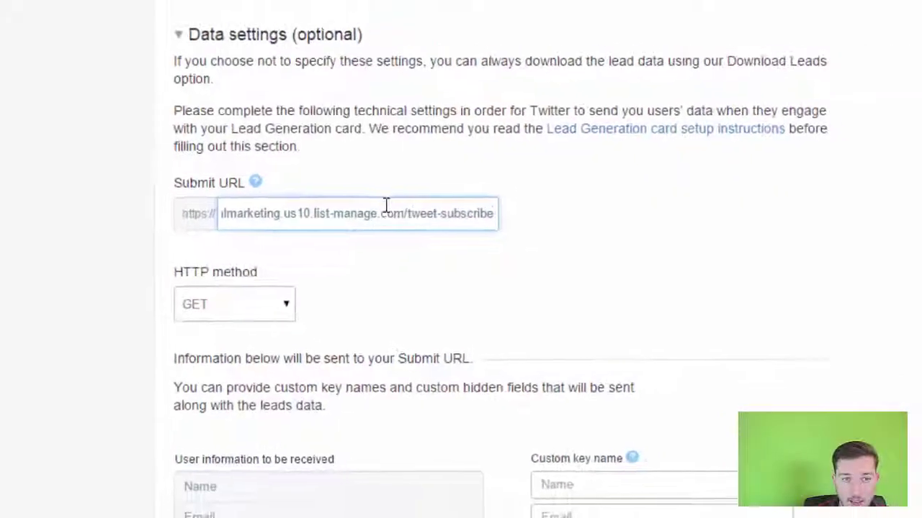
pyautogui.scroll(-1, 386, 206)
pyautogui.scroll(-1, 386, 205)
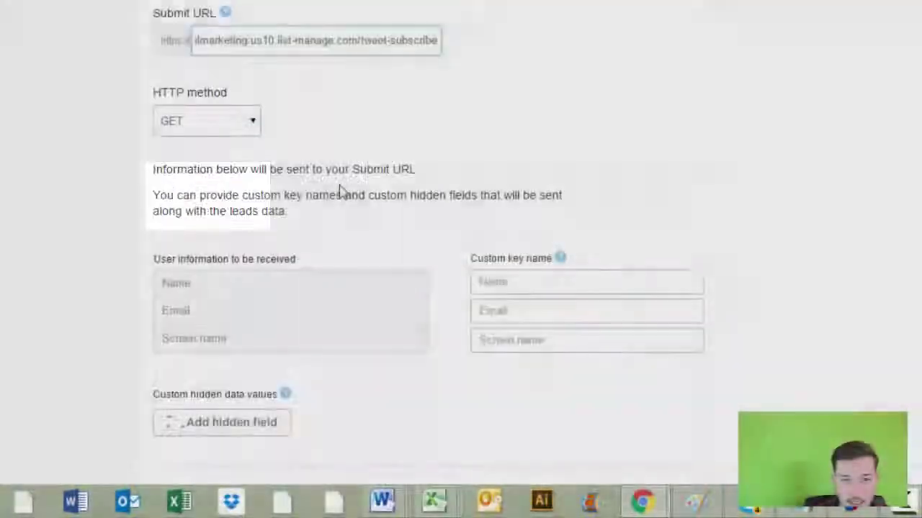
pyautogui.click(230, 129)
pyautogui.click(210, 156)
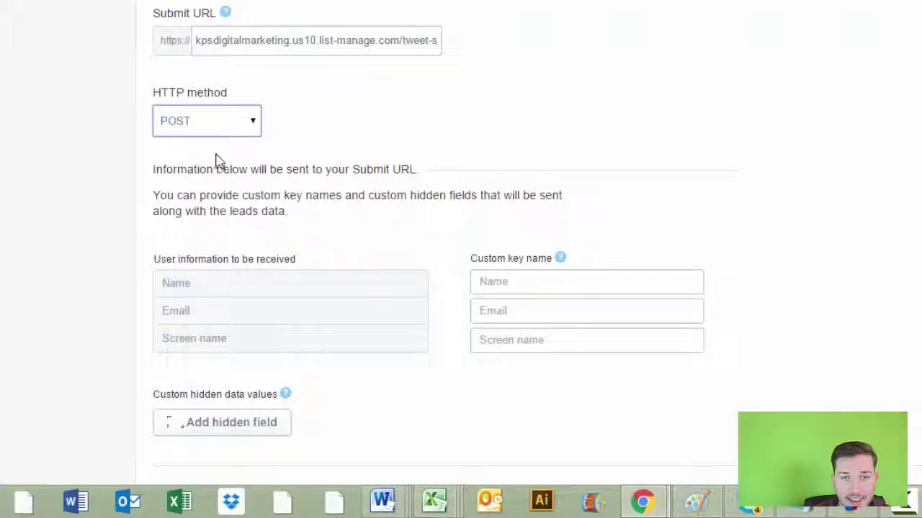
pyautogui.scroll(-1, 220, 160)
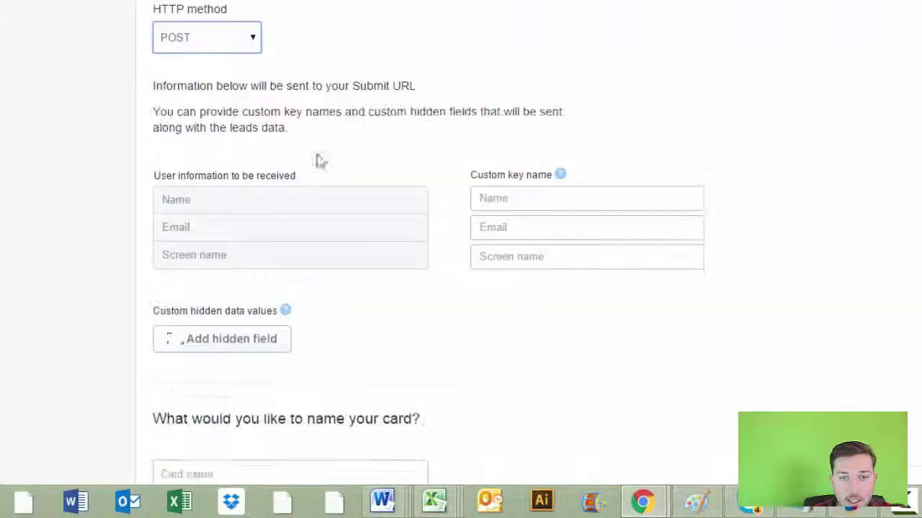
# Map Name, Email and Screen name to custom keys FNAME, EMAIL and SCREENNAME
pyautogui.click(491, 199)
pyautogui.write('f')
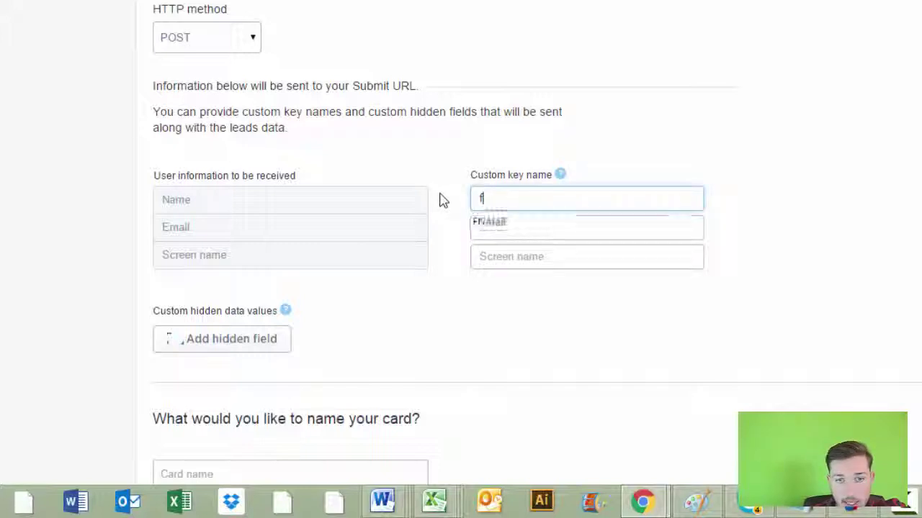
pyautogui.click(487, 223)
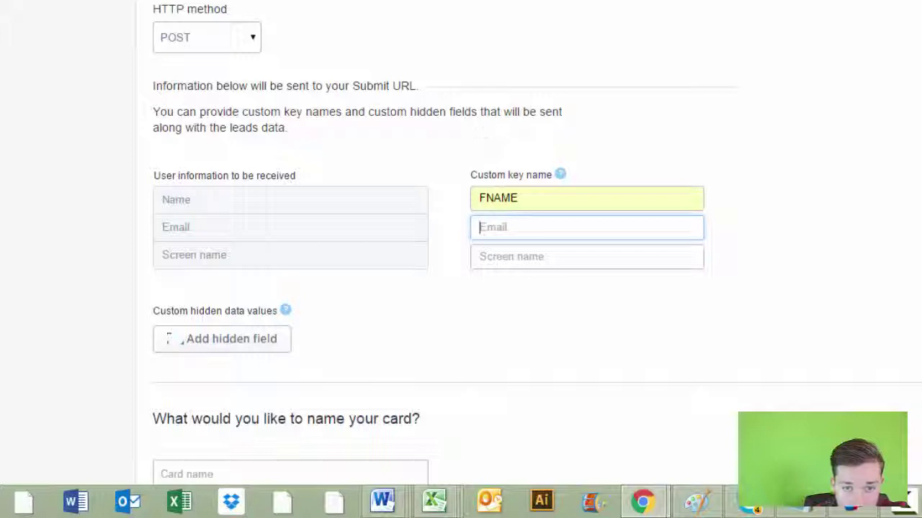
pyautogui.write('e')
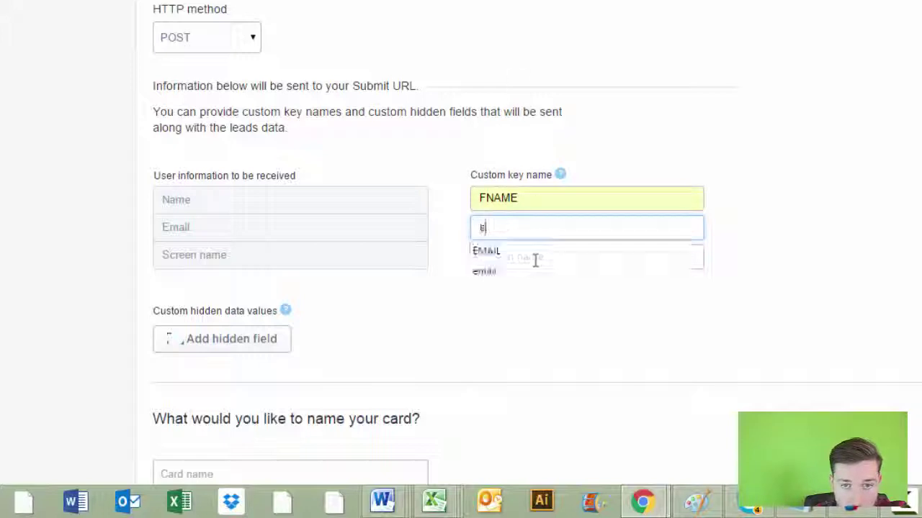
pyautogui.click(531, 252)
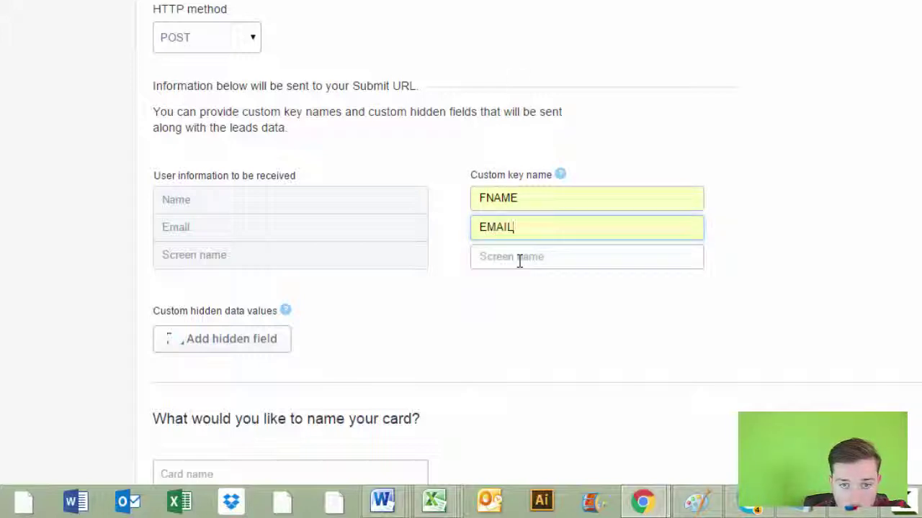
pyautogui.click(518, 258)
pyautogui.write('SCREENNAME')
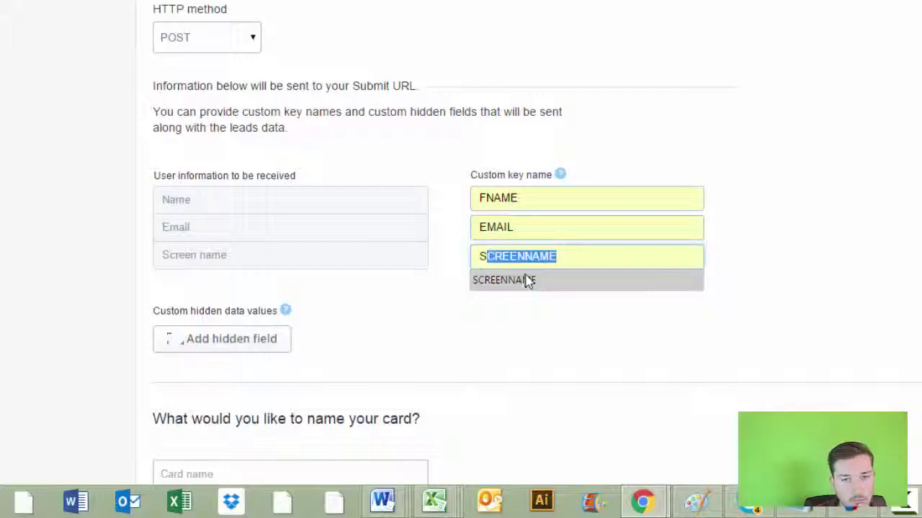
pyautogui.click(527, 280)
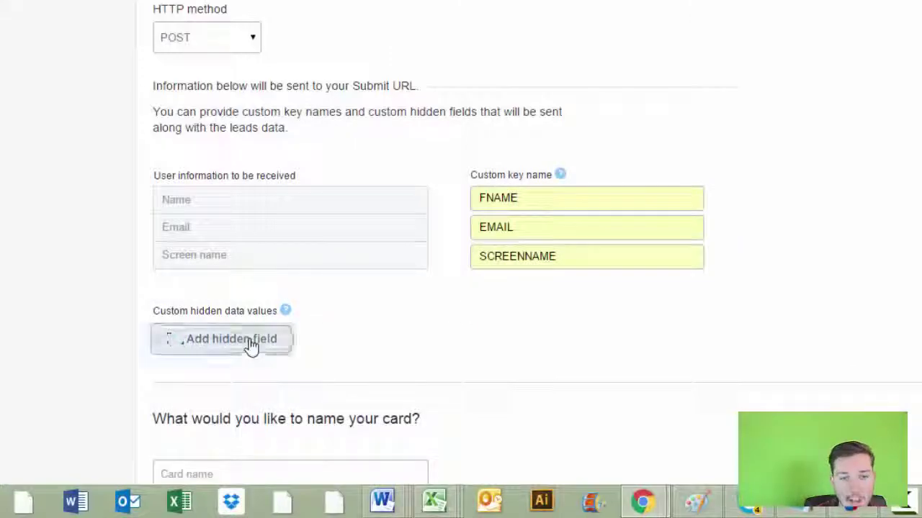
# Add a hidden field with key 'id' and the pasted MailChimp list ID as its value
pyautogui.click(248, 345)
pyautogui.click(250, 336)
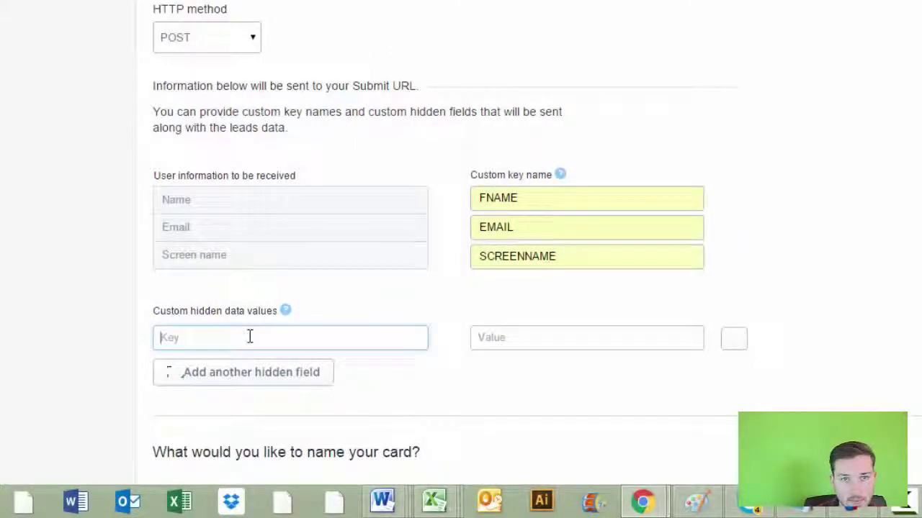
pyautogui.write('id')
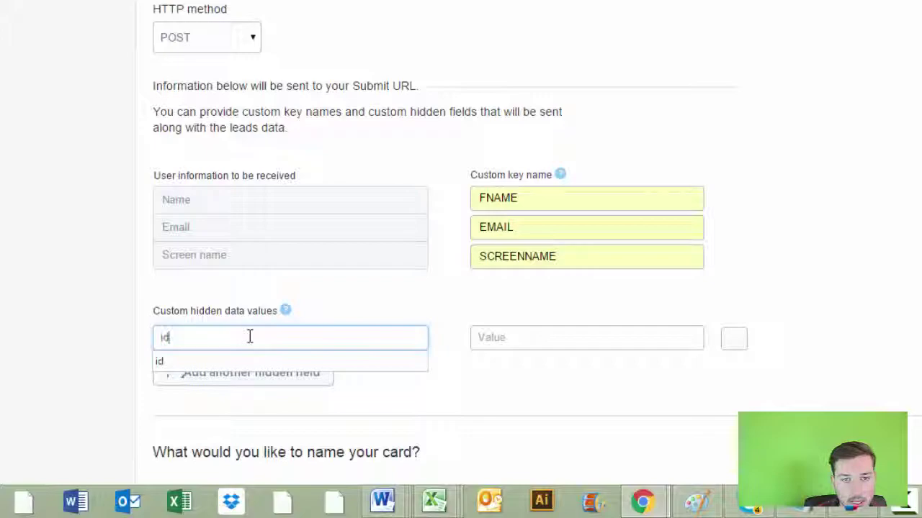
pyautogui.click(250, 286)
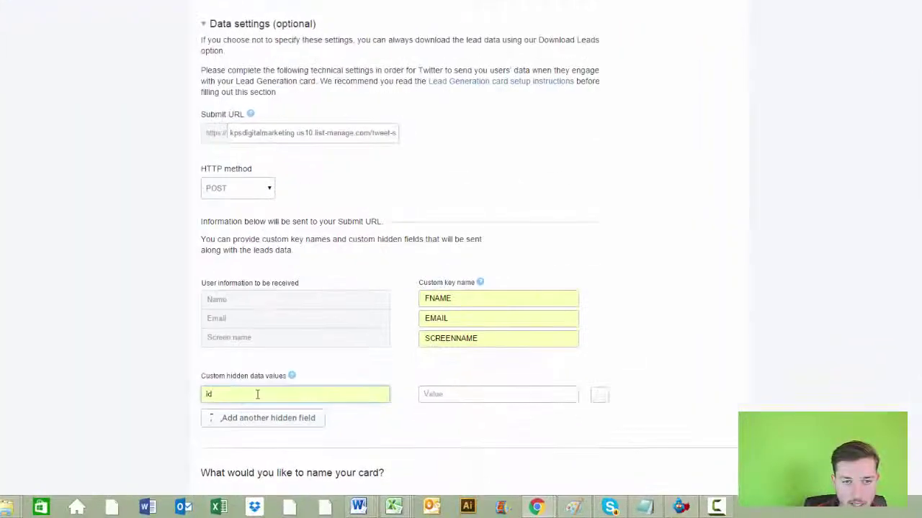
pyautogui.hotkey('ctrl', 'v')
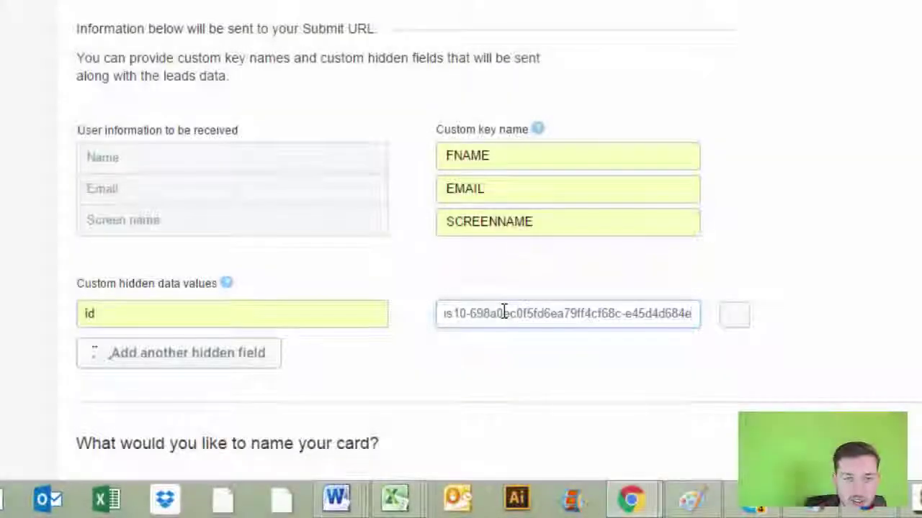
pyautogui.scroll(-3, 551, 319)
pyautogui.scroll(-2, 430, 175)
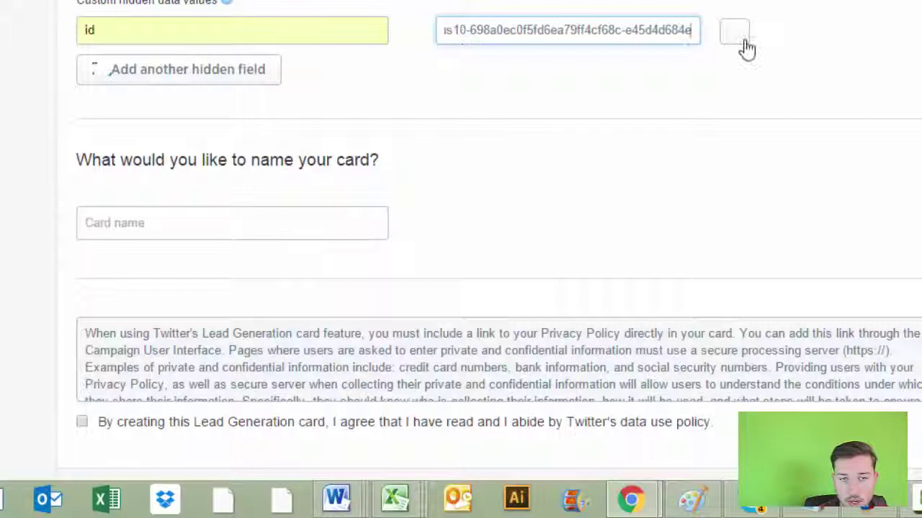
pyautogui.scroll(-2, 315, 113)
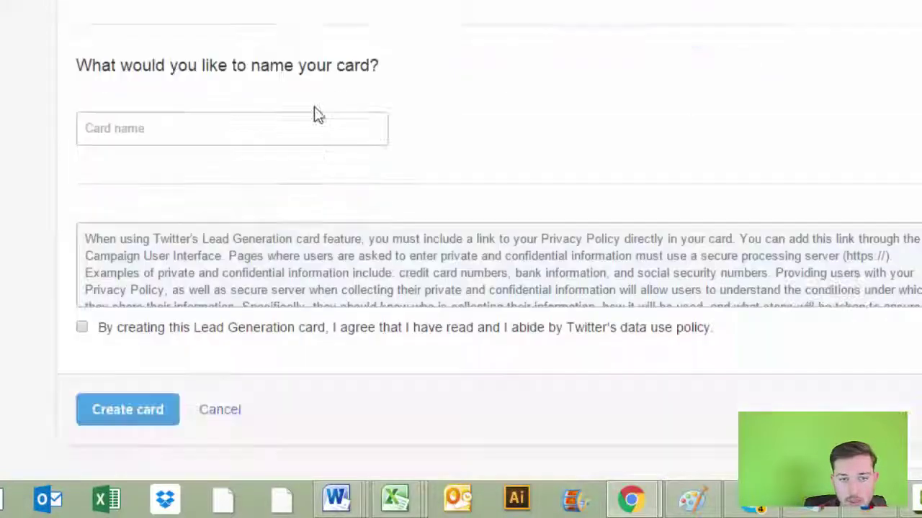
# Name the card '3 Step Twitter Formula', accept the data policy, create it, and confirm receipt
pyautogui.click(273, 129)
pyautogui.write('3 Step Twit')
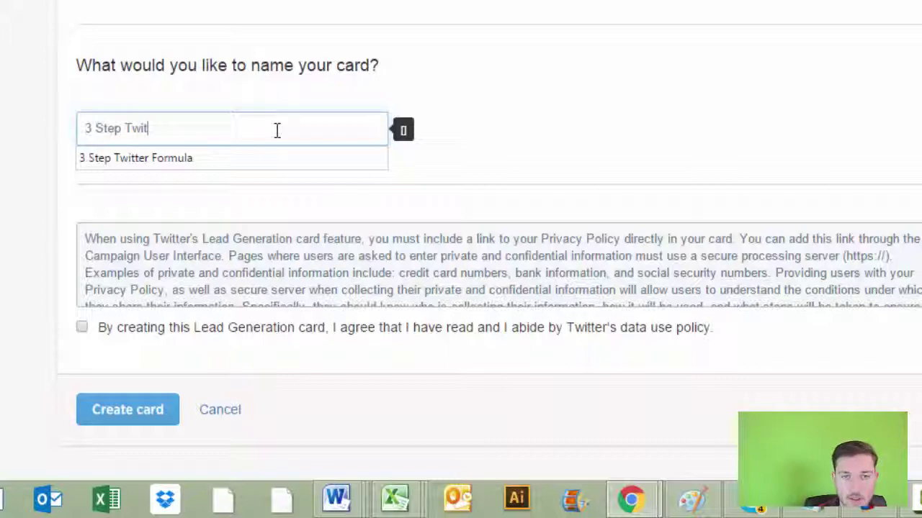
pyautogui.write('ter Formula Download')
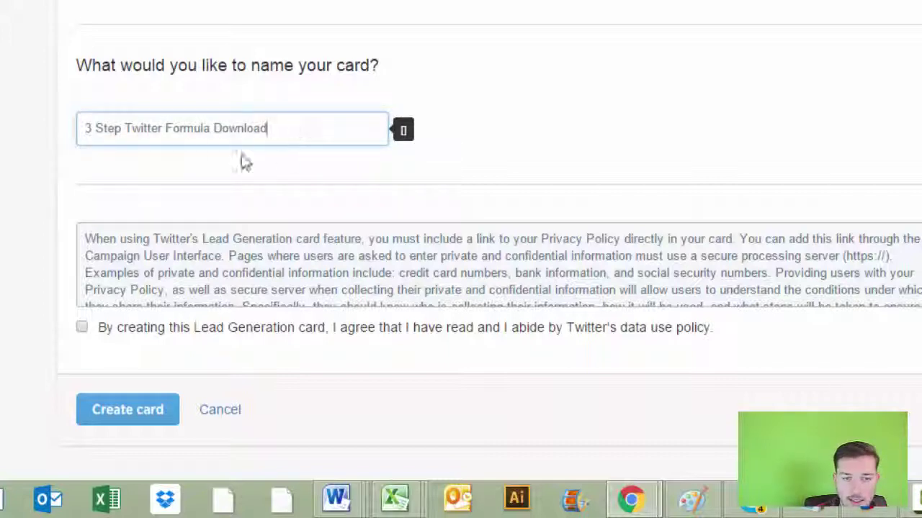
pyautogui.scroll(-1, 288, 144)
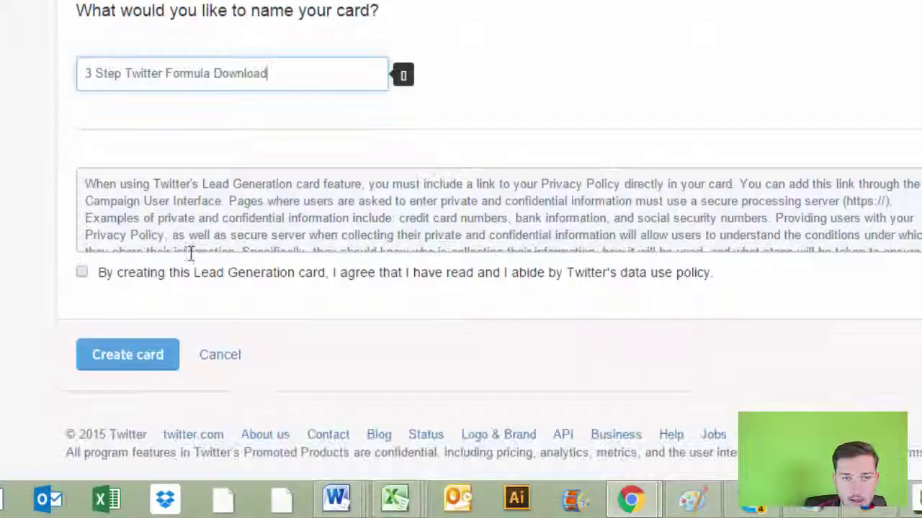
pyautogui.click(82, 270)
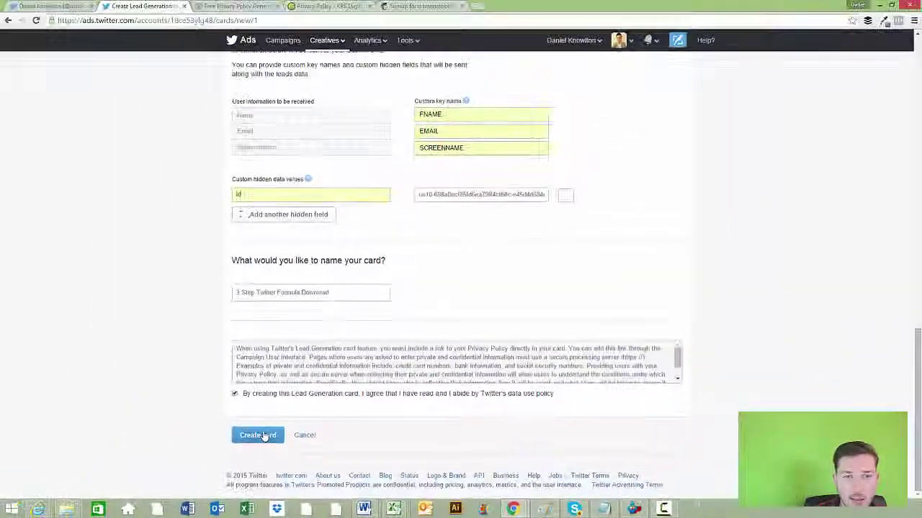
pyautogui.click(209, 397)
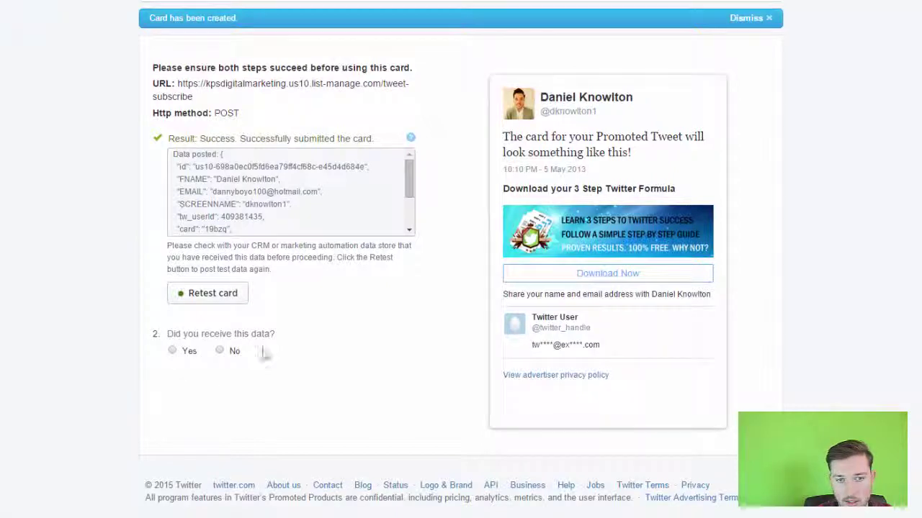
pyautogui.click(173, 350)
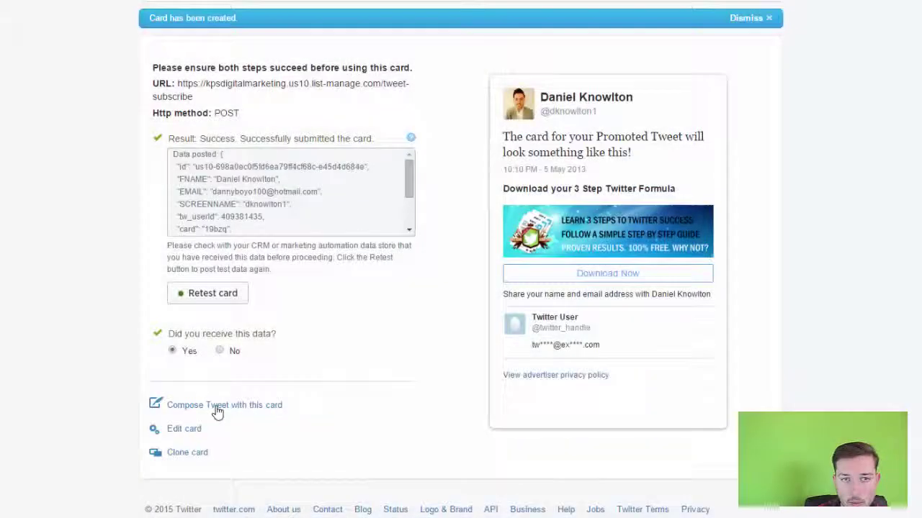
# Tweet the card with 'Learn how to supercharge your Twitter Strategy now - download for free!', skipping promotion
pyautogui.click(217, 408)
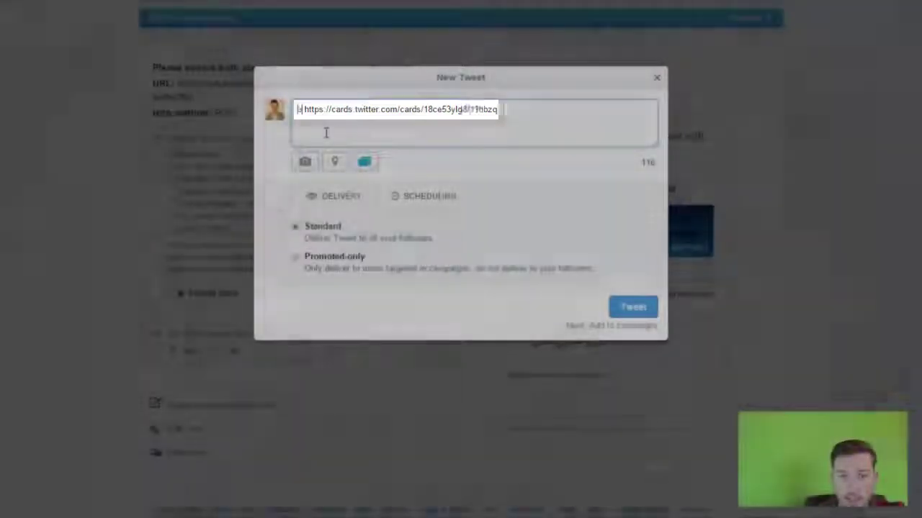
pyautogui.write('Learn how:')
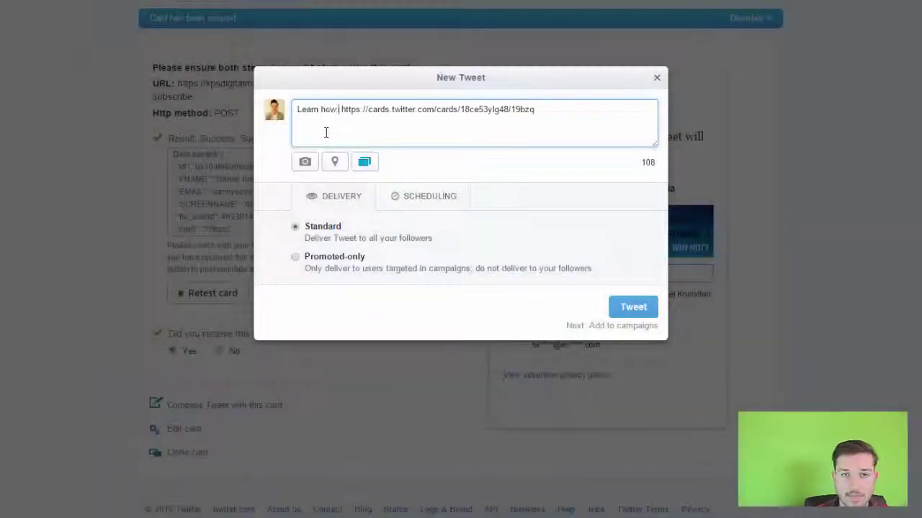
pyautogui.write('to ')
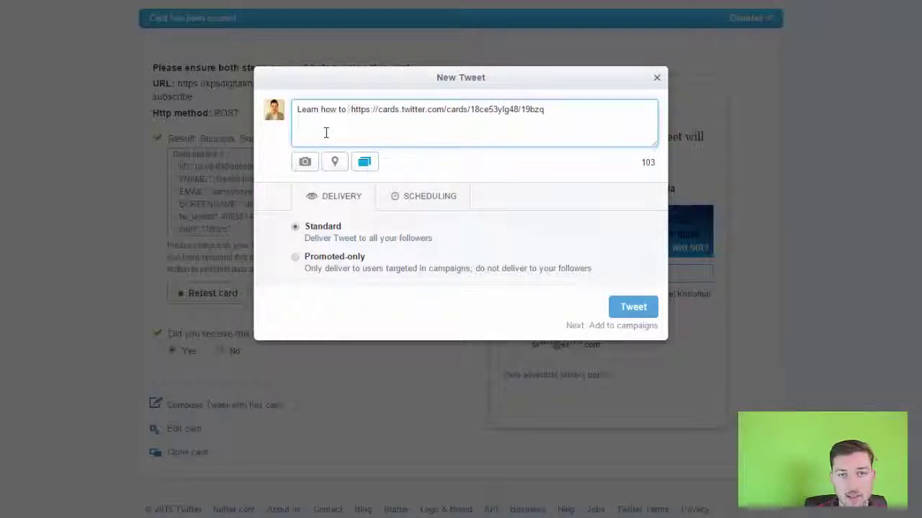
pyautogui.write('supercharge y')
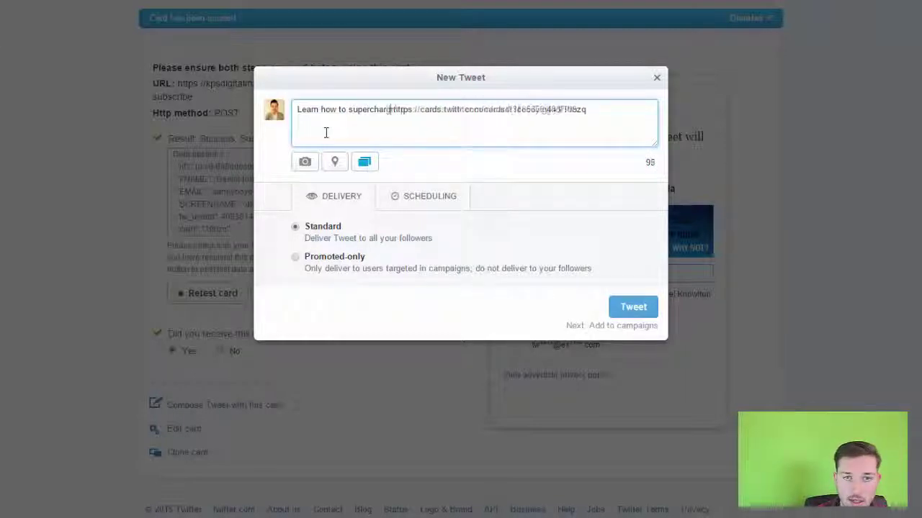
pyautogui.write('our ')
pyautogui.write('Twitter ')
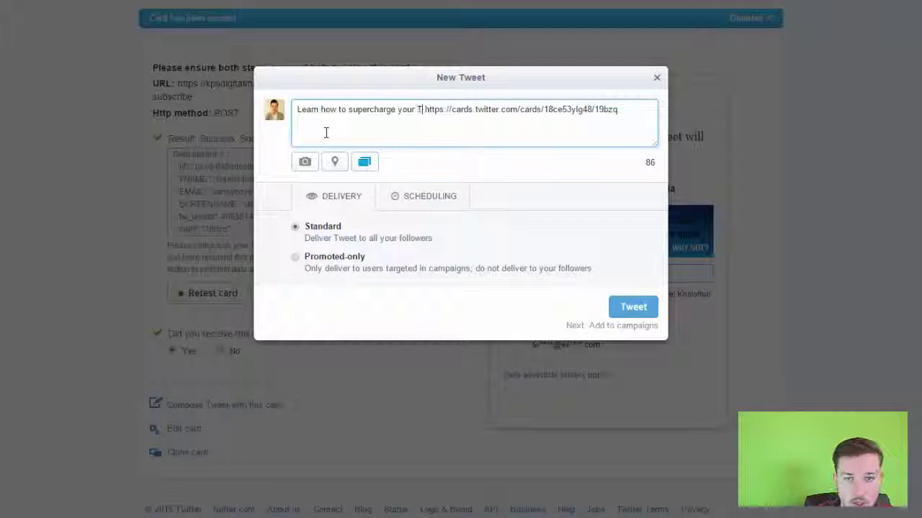
pyautogui.write('Strategy now - download fo')
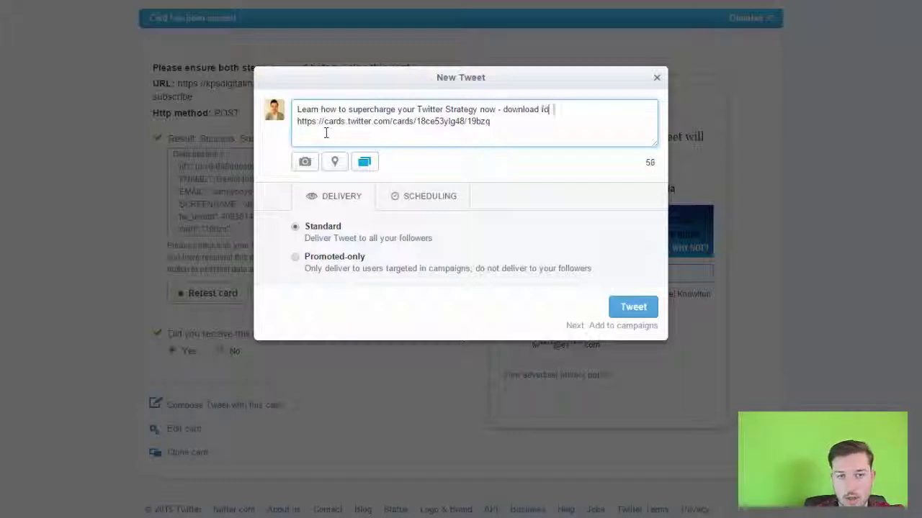
pyautogui.write('free!')
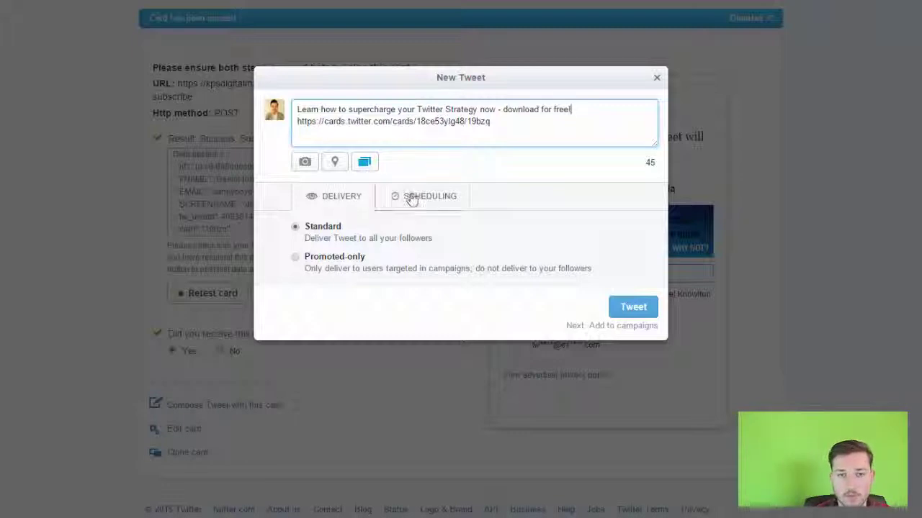
pyautogui.click(633, 308)
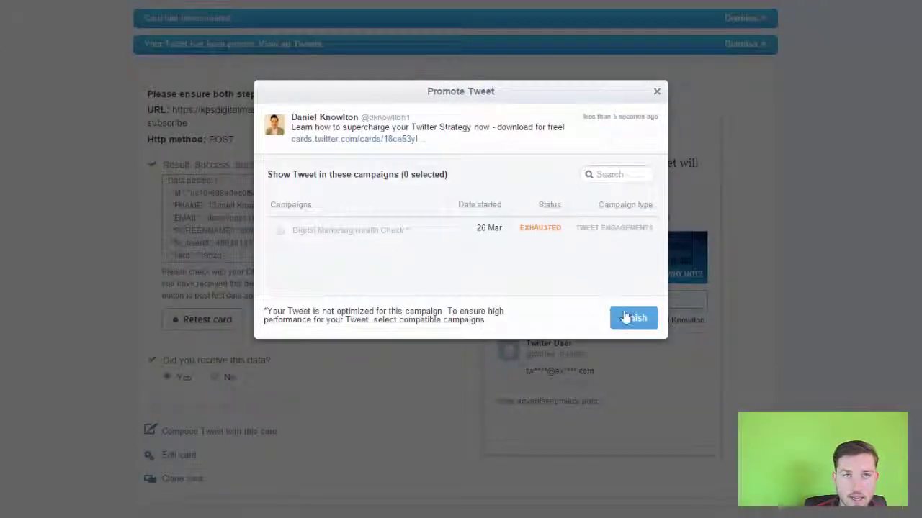
pyautogui.click(625, 317)
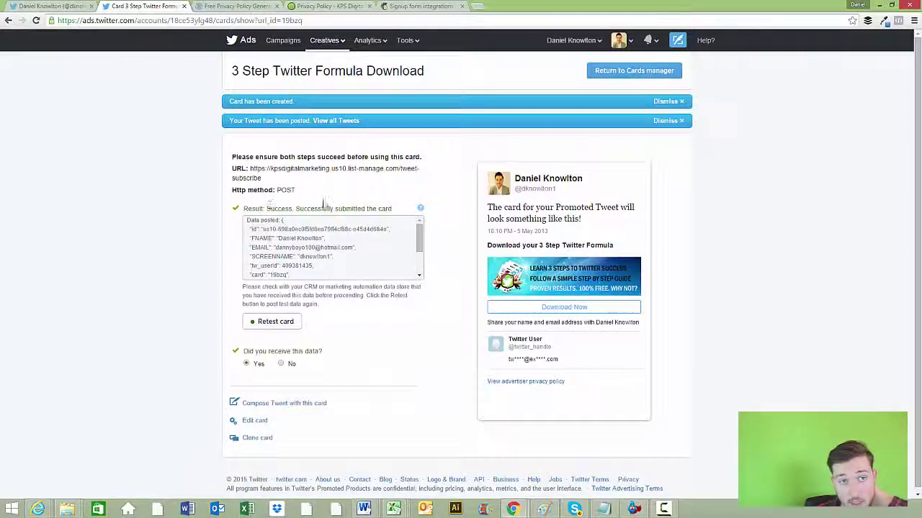
# Find the new card tweet on the Twitter profile and preview its download confirmation
pyautogui.click(63, 5)
pyautogui.click(675, 69)
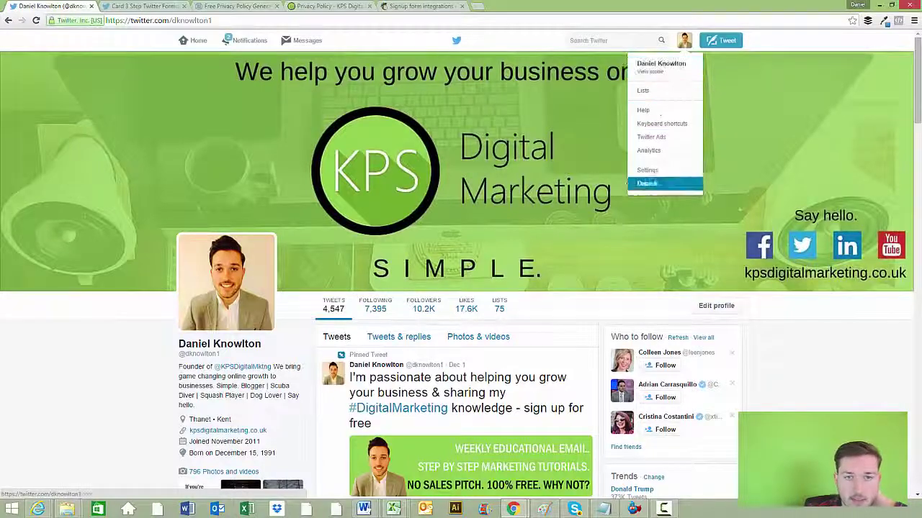
pyautogui.scroll(-5, 547, 196)
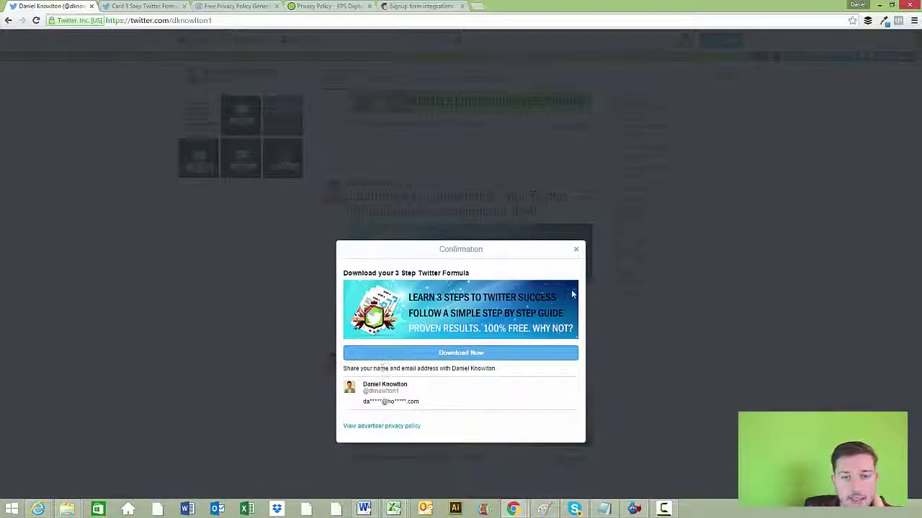
pyautogui.click(575, 252)
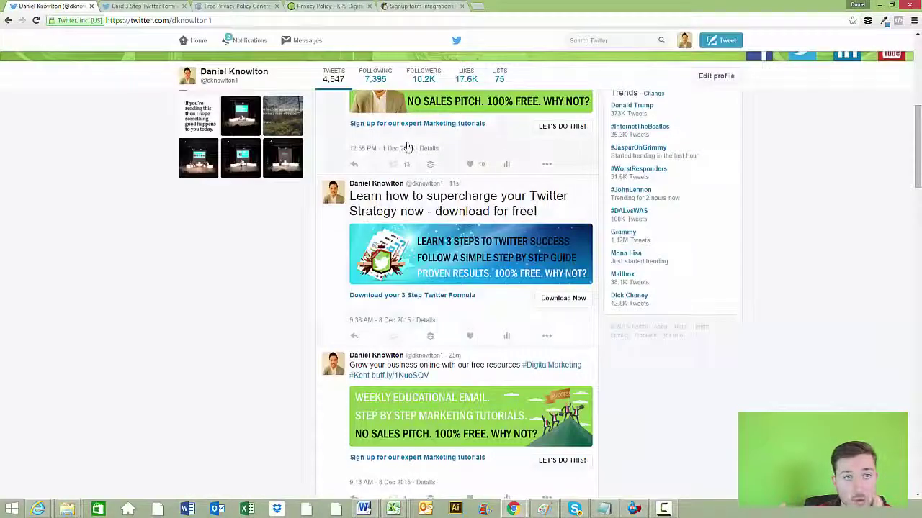
# Open the Twitter Cards analytics report and scroll through the Card types breakdown and top links
pyautogui.click(147, 6)
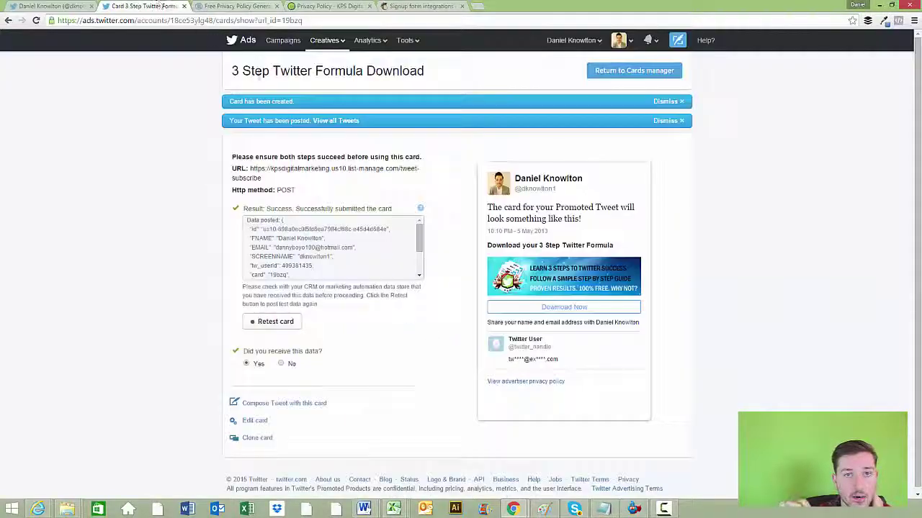
pyautogui.click(369, 40)
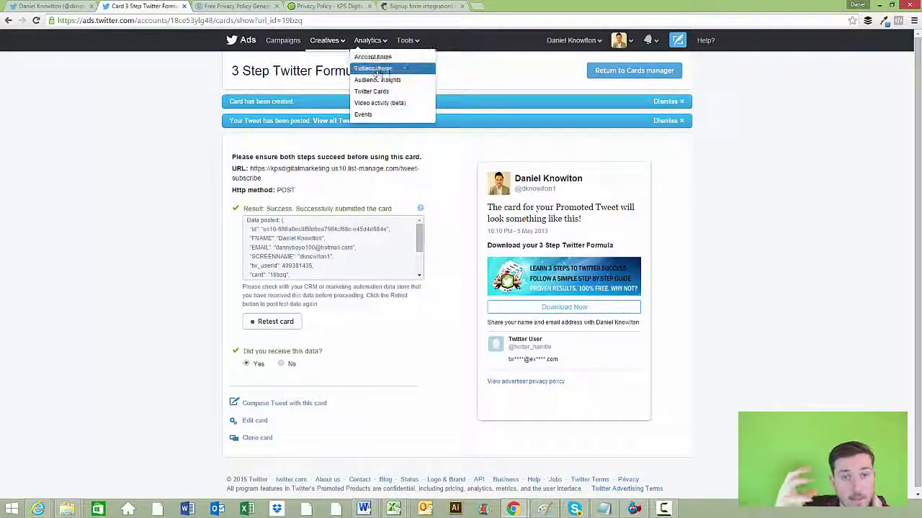
pyautogui.click(378, 93)
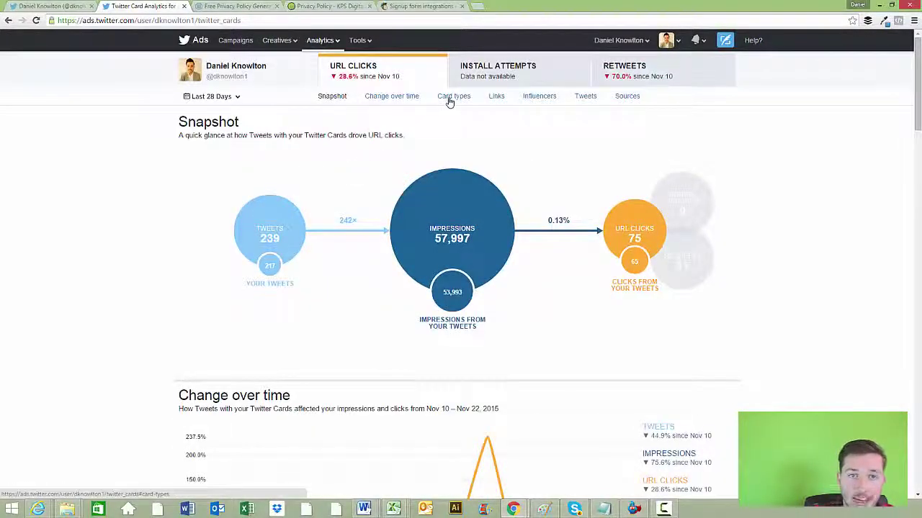
pyautogui.click(449, 99)
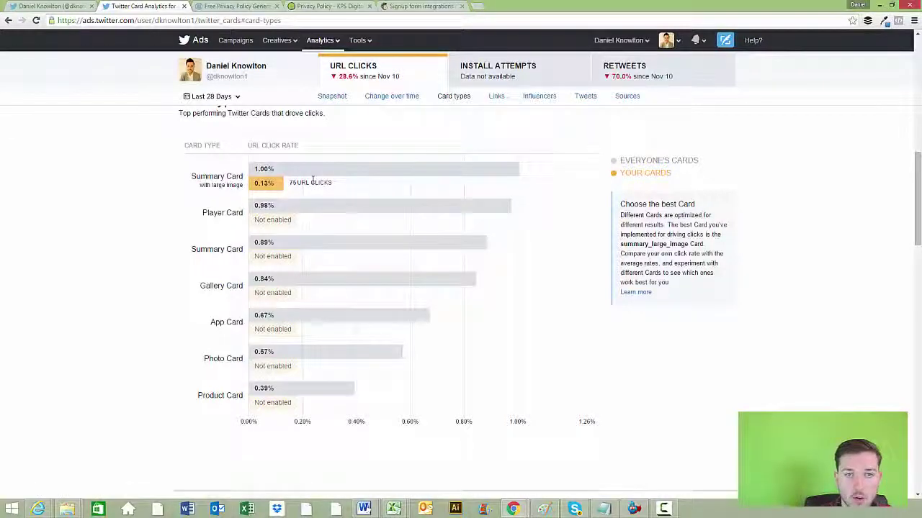
pyautogui.scroll(-2, 313, 183)
pyautogui.scroll(-3, 313, 182)
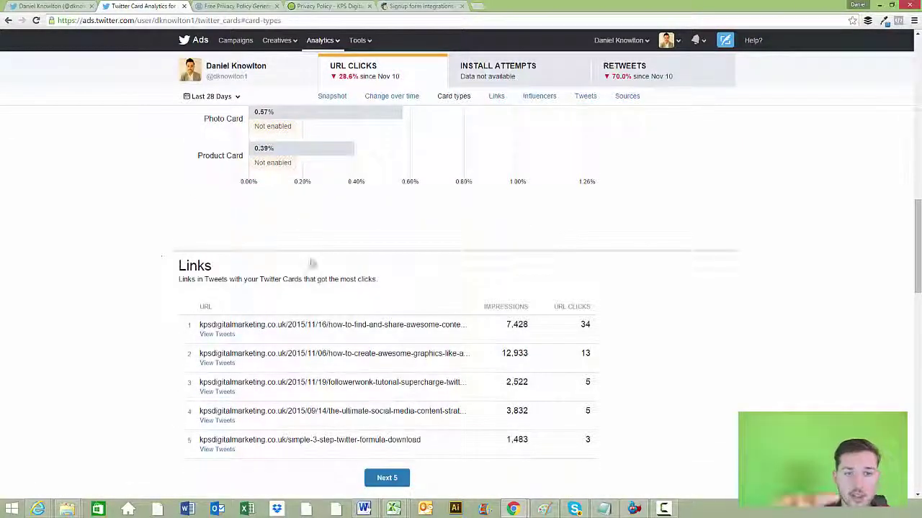
pyautogui.scroll(-6, 313, 266)
pyautogui.scroll(4, 322, 273)
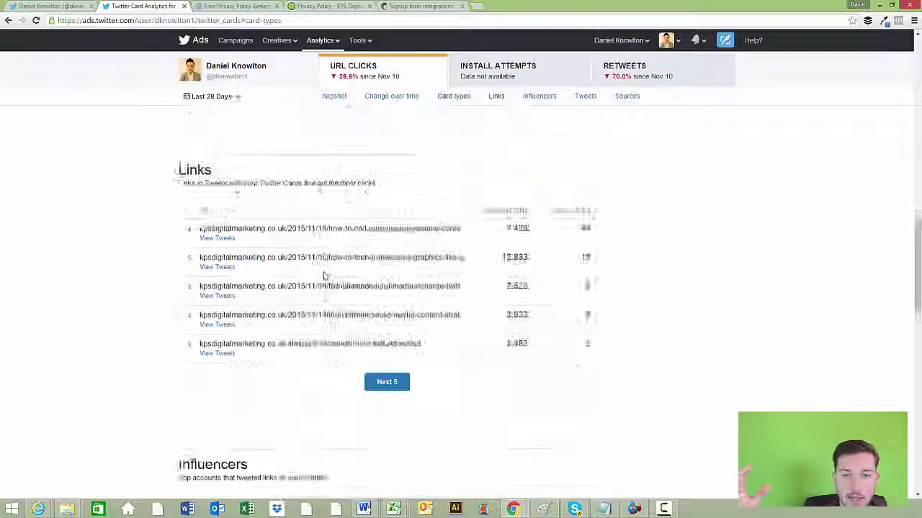
pyautogui.scroll(3, 324, 276)
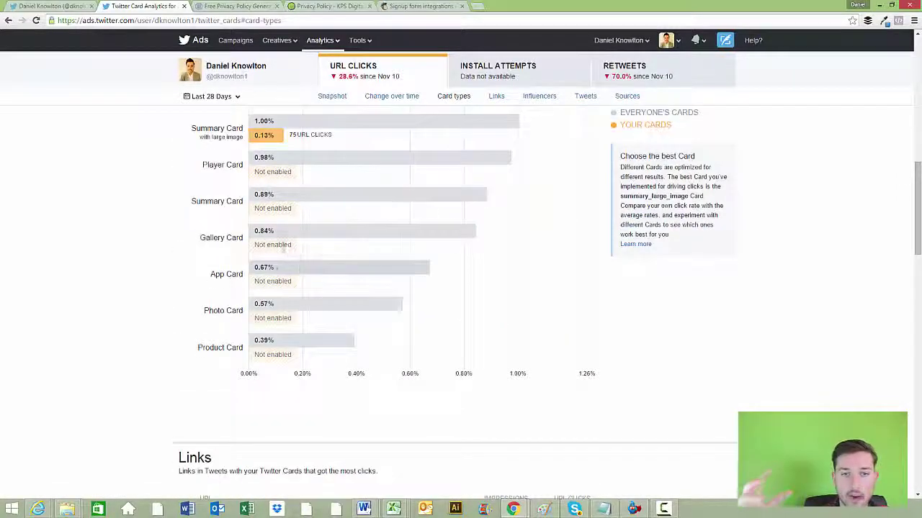
pyautogui.scroll(2, 278, 253)
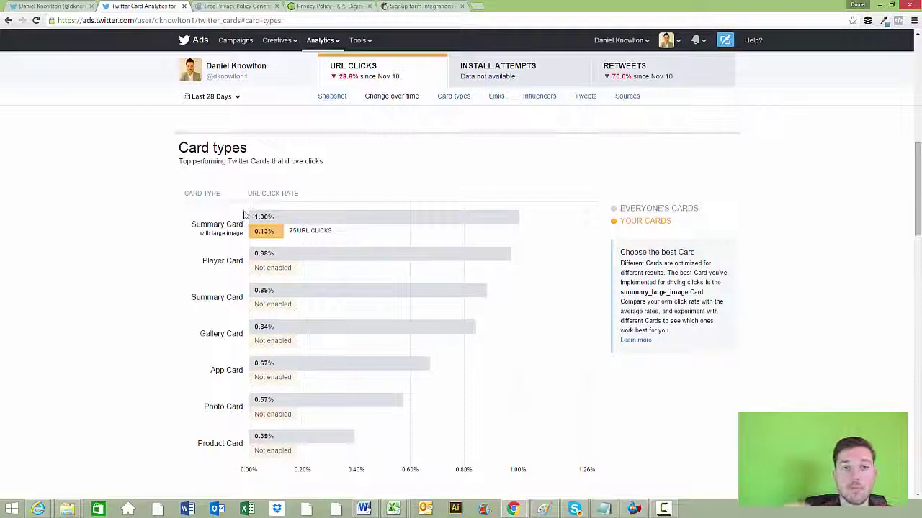
pyautogui.scroll(3, 302, 216)
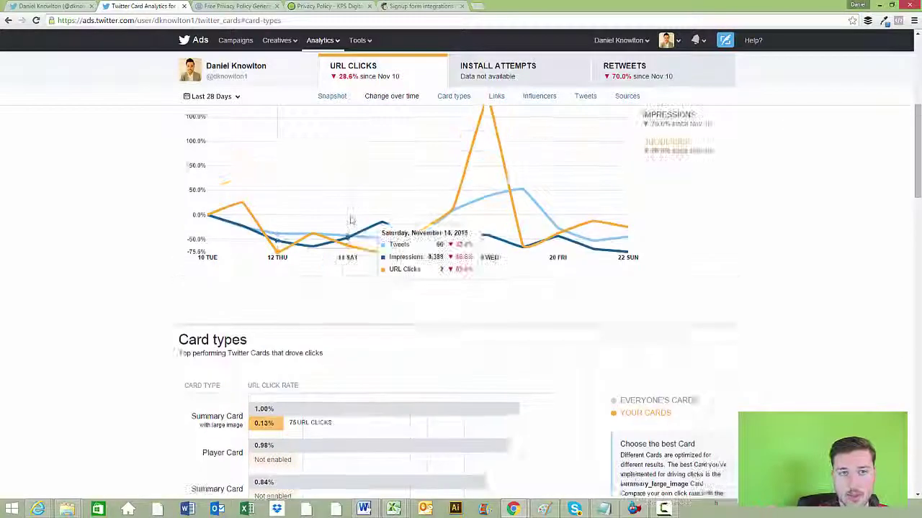
pyautogui.scroll(2, 351, 220)
# Review the Snapshot overview showing 57,997 impressions and 75 URL clicks over 28 days
pyautogui.click(328, 98)
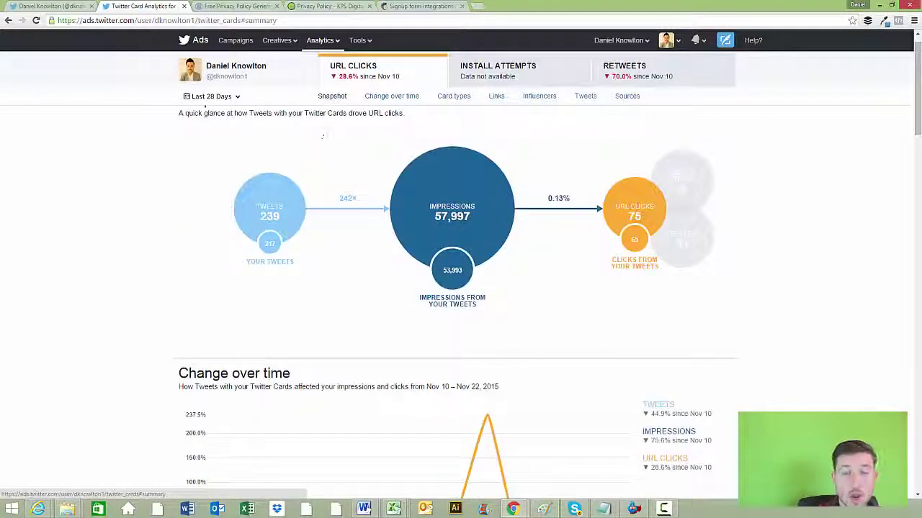
pyautogui.scroll(-1, 278, 212)
pyautogui.scroll(-1, 318, 288)
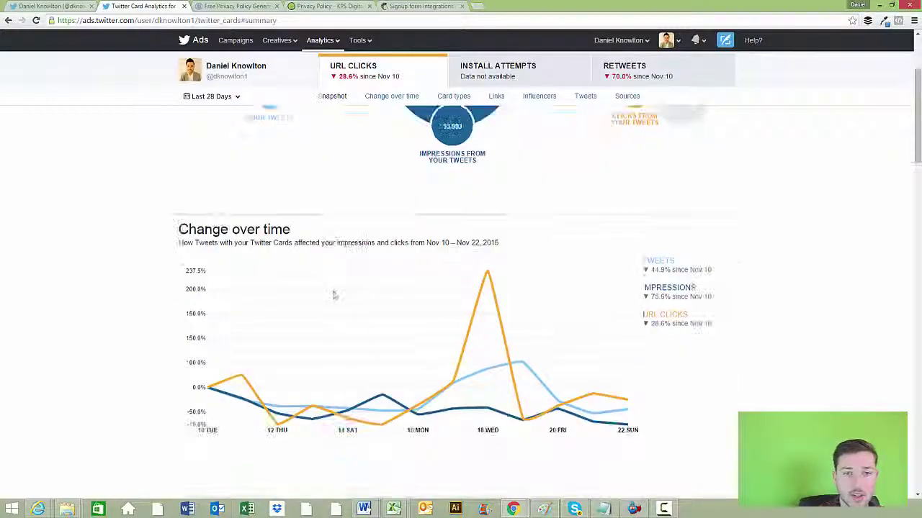
pyautogui.scroll(-2, 290, 367)
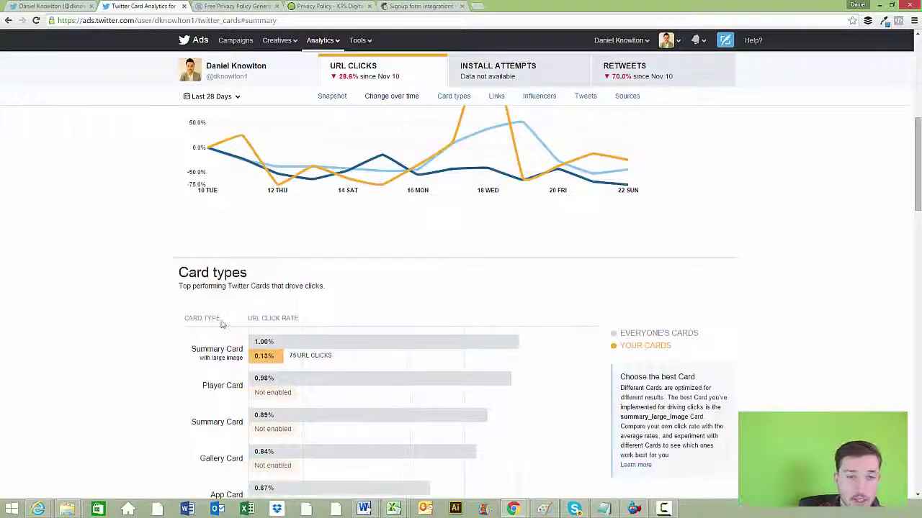
pyautogui.scroll(-3, 288, 360)
pyautogui.scroll(3, 288, 351)
pyautogui.scroll(5, 288, 352)
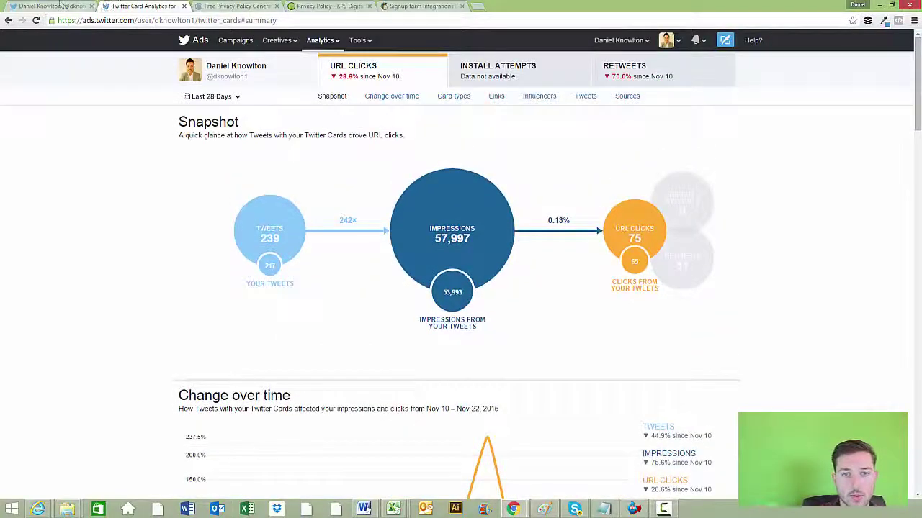
# Go back to the KPS Digital Marketing Twitter profile and scroll to the pinned sign-up card tweet
pyautogui.click(58, 6)
pyautogui.scroll(10, 276, 209)
pyautogui.scroll(-4, 276, 209)
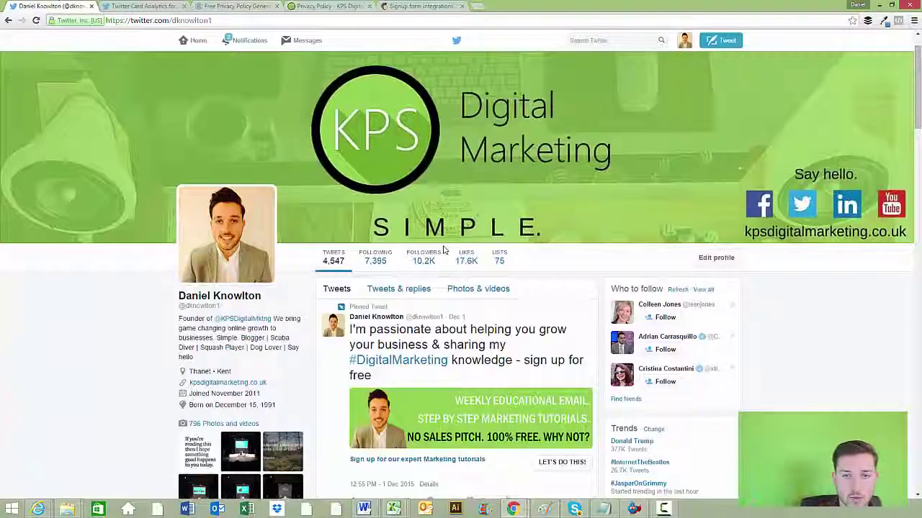